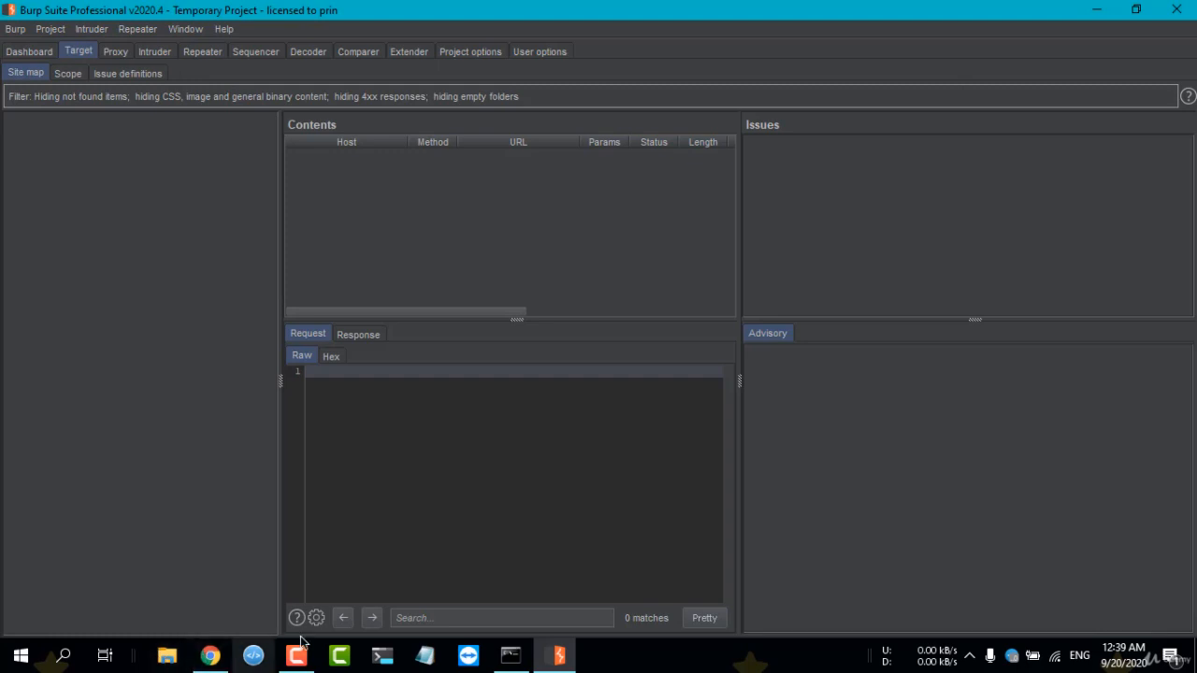
Launch Firefox and bring its window to the front.
{"action": "left_click", "coordinate": [67, 659]}
{"action": "type", "text": "fire"}
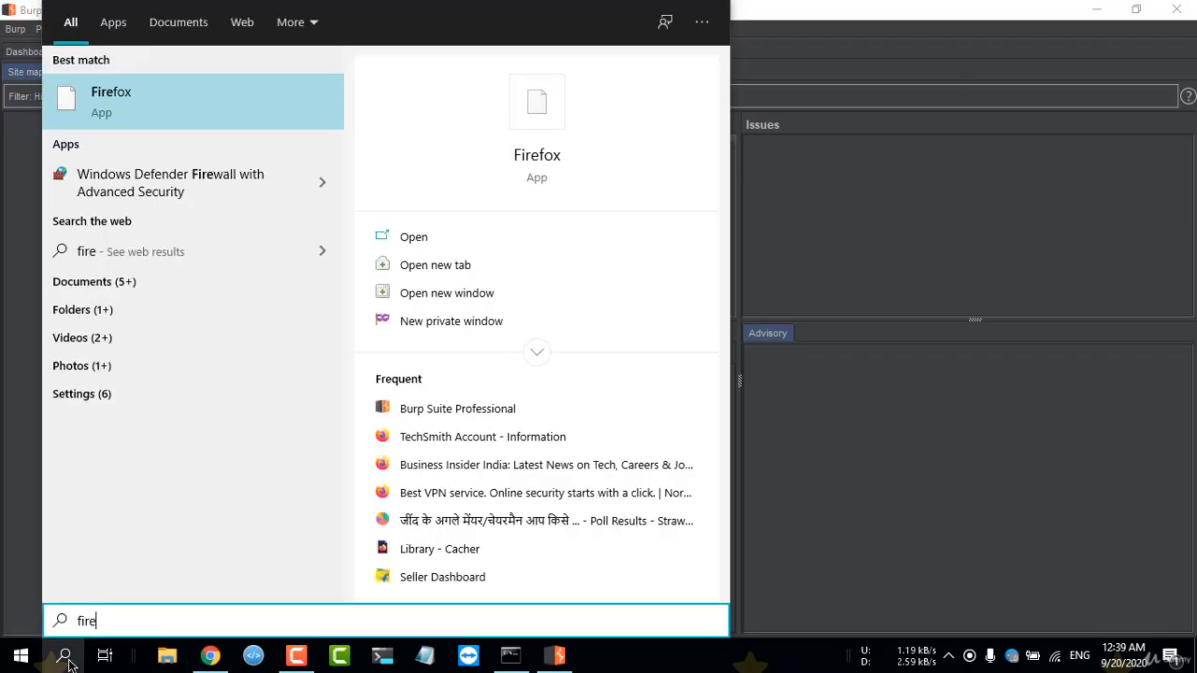
{"action": "key", "text": "Return"}
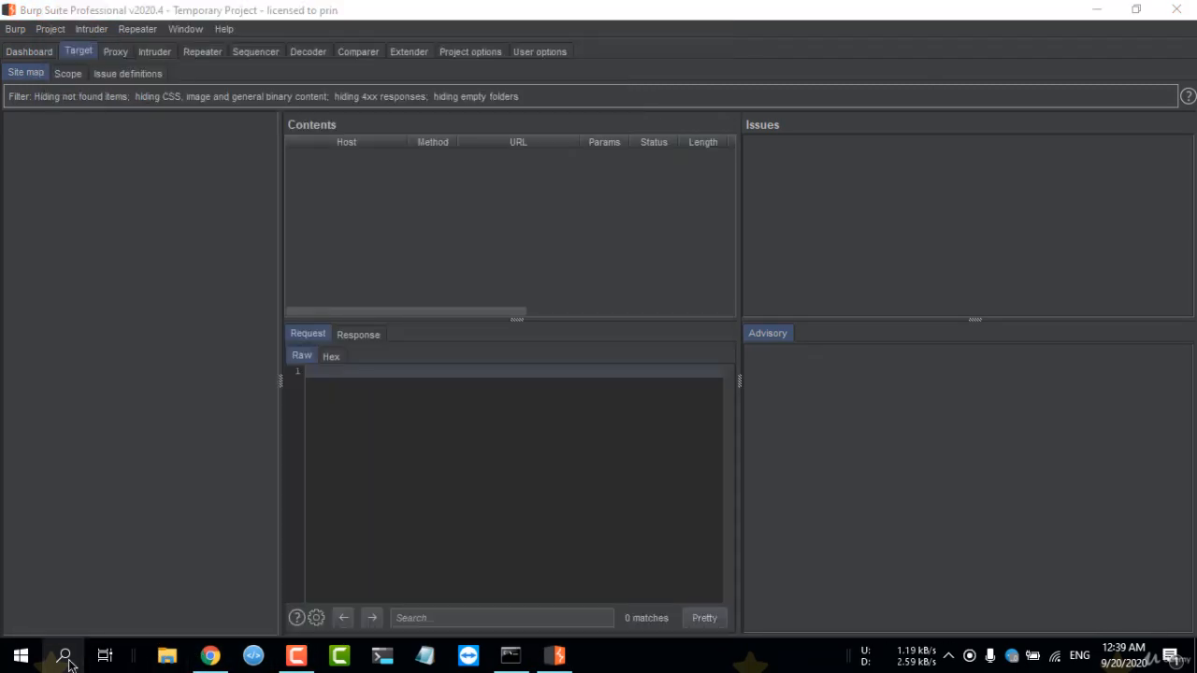
{"action": "left_click", "coordinate": [37, 51]}
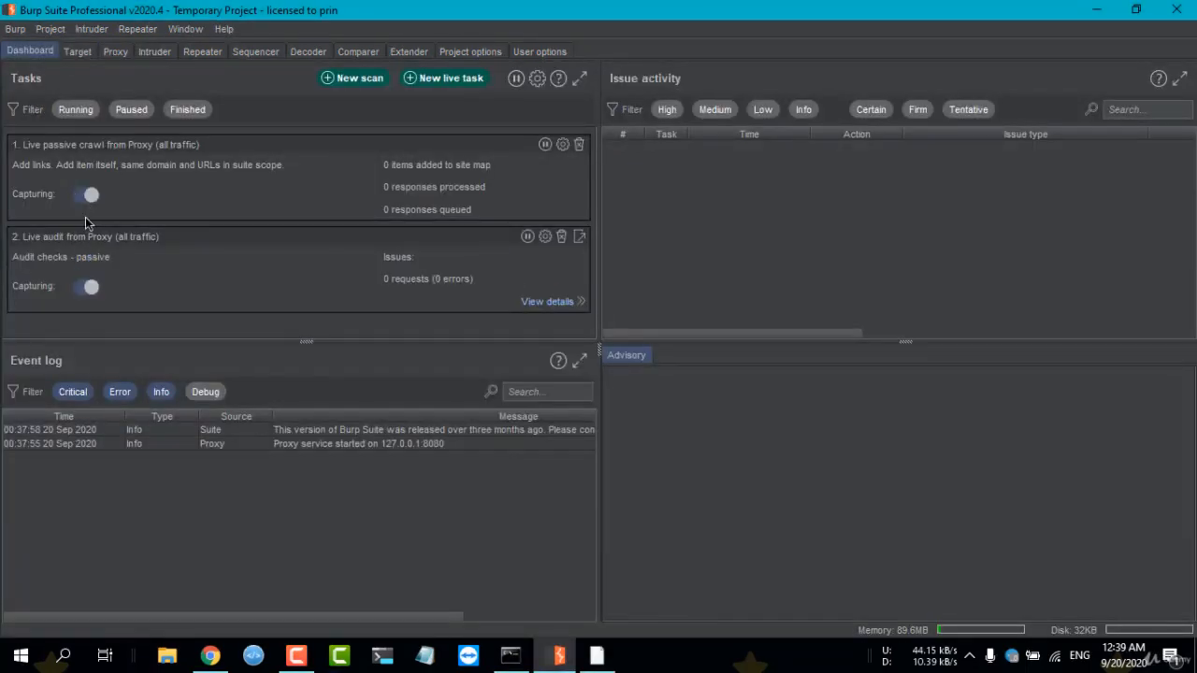
{"action": "left_click", "coordinate": [75, 57]}
{"action": "left_click", "coordinate": [596, 655]}
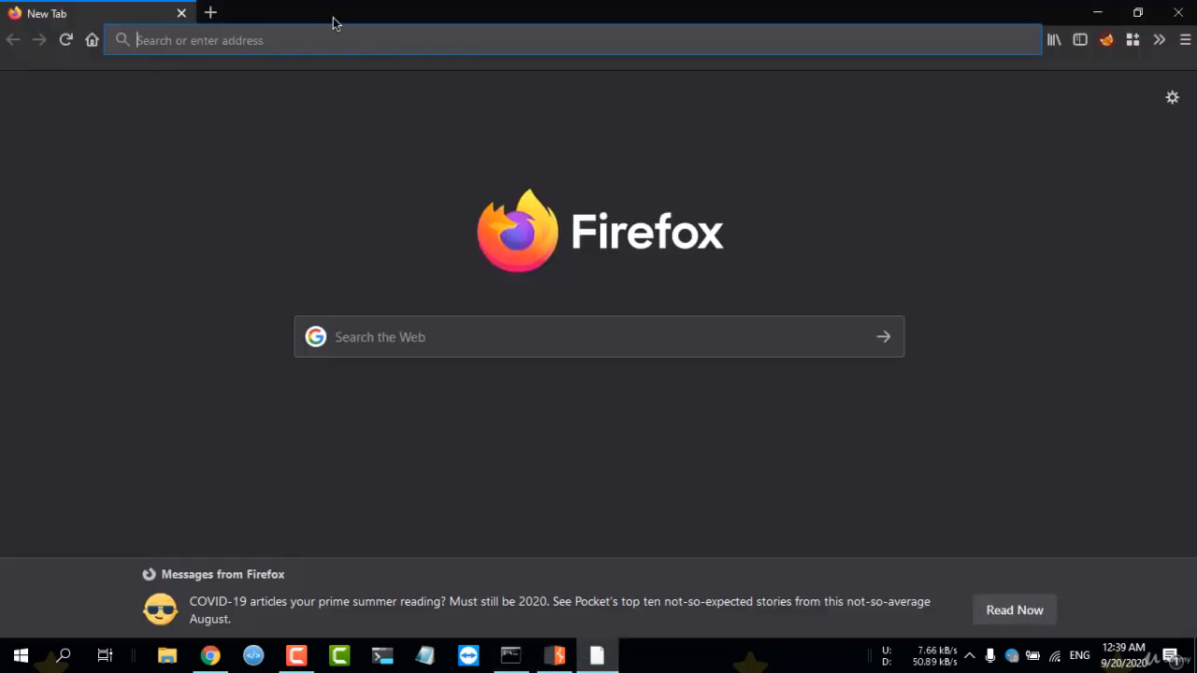
Route the browser's traffic through the "burp suite free" proxy in FoxyProxy.
{"action": "left_click", "coordinate": [337, 43]}
{"action": "left_click", "coordinate": [1107, 40]}
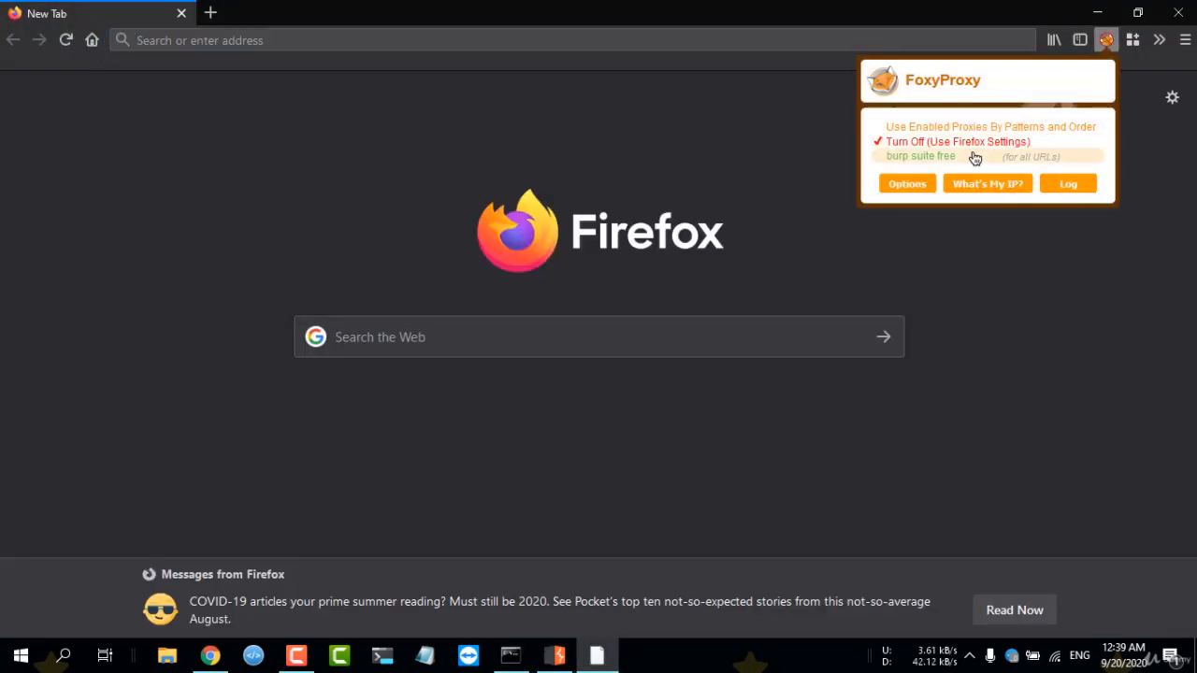
{"action": "left_click", "coordinate": [972, 156]}
{"action": "left_click", "coordinate": [560, 43]}
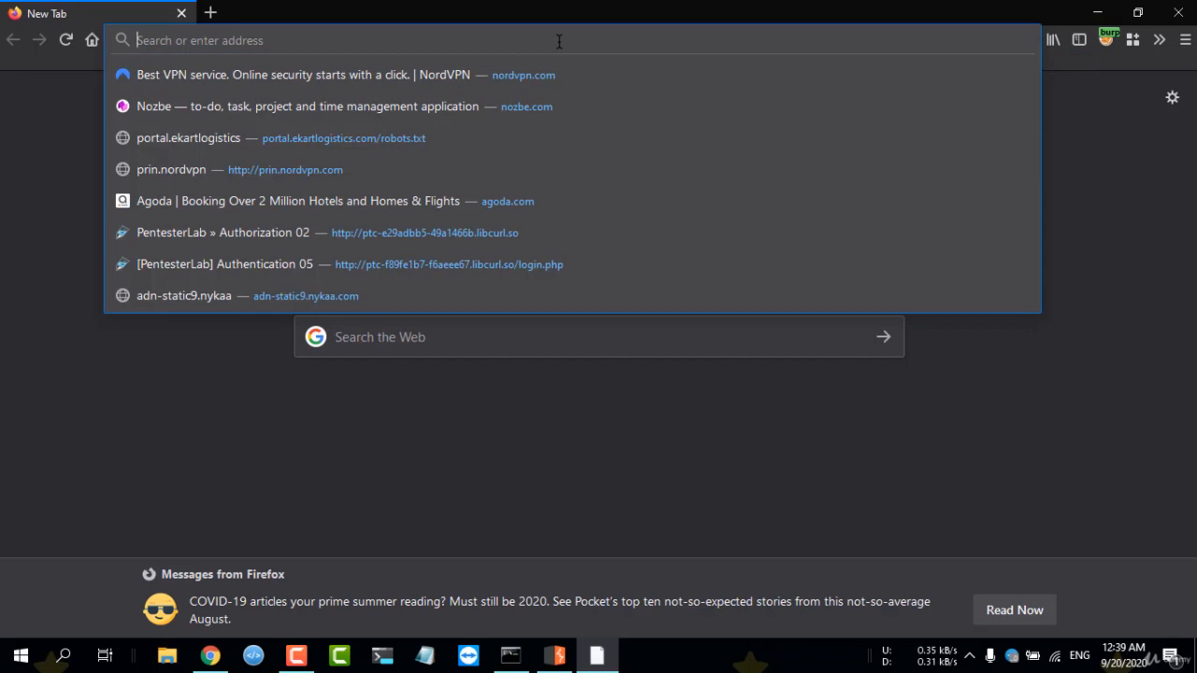
{"action": "type", "text": "burpsuite"}
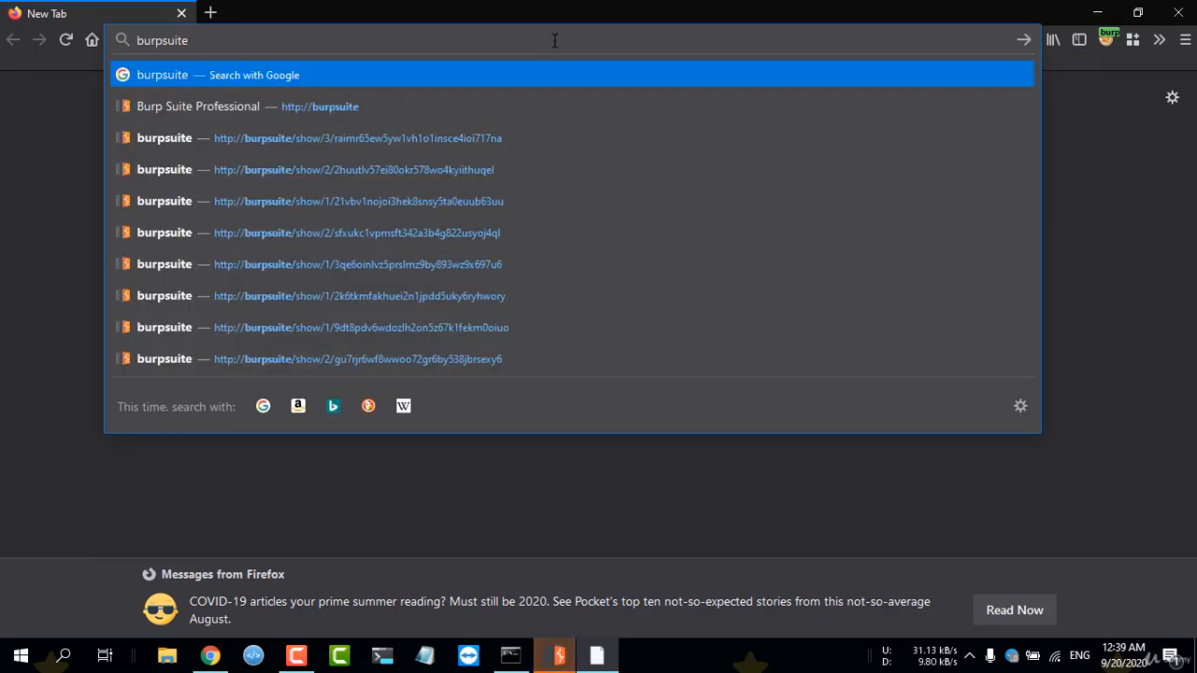
{"action": "key", "text": "BackSpace"}
{"action": "key", "text": "BackSpace"}
{"action": "key", "text": "BackSpace"}
{"action": "key", "text": "BackSpace"}
{"action": "key", "text": "BackSpace"}
{"action": "key", "text": "BackSpace"}
{"action": "key", "text": "BackSpace"}
{"action": "key", "text": "BackSpace"}
{"action": "key", "text": "BackSpace"}
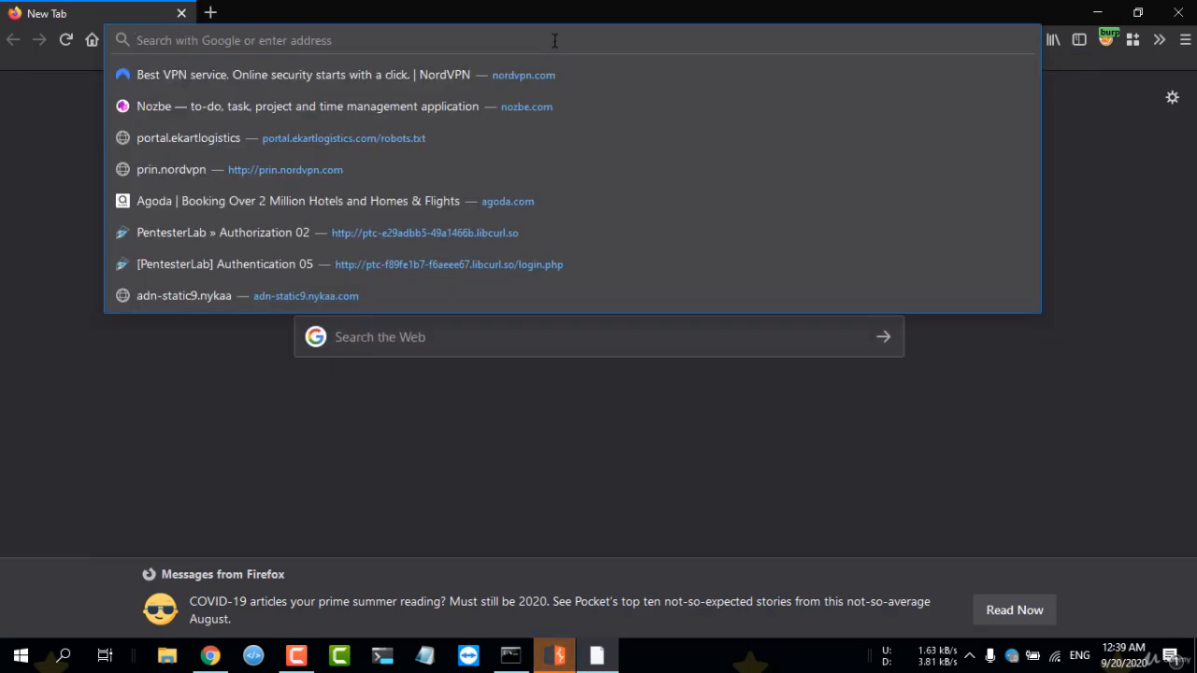
Load nordvpn.com in Firefox and, in Burp Suite, forward the intercepted requests up to the GET request for nordvpn.com.
{"action": "type", "text": "nord"}
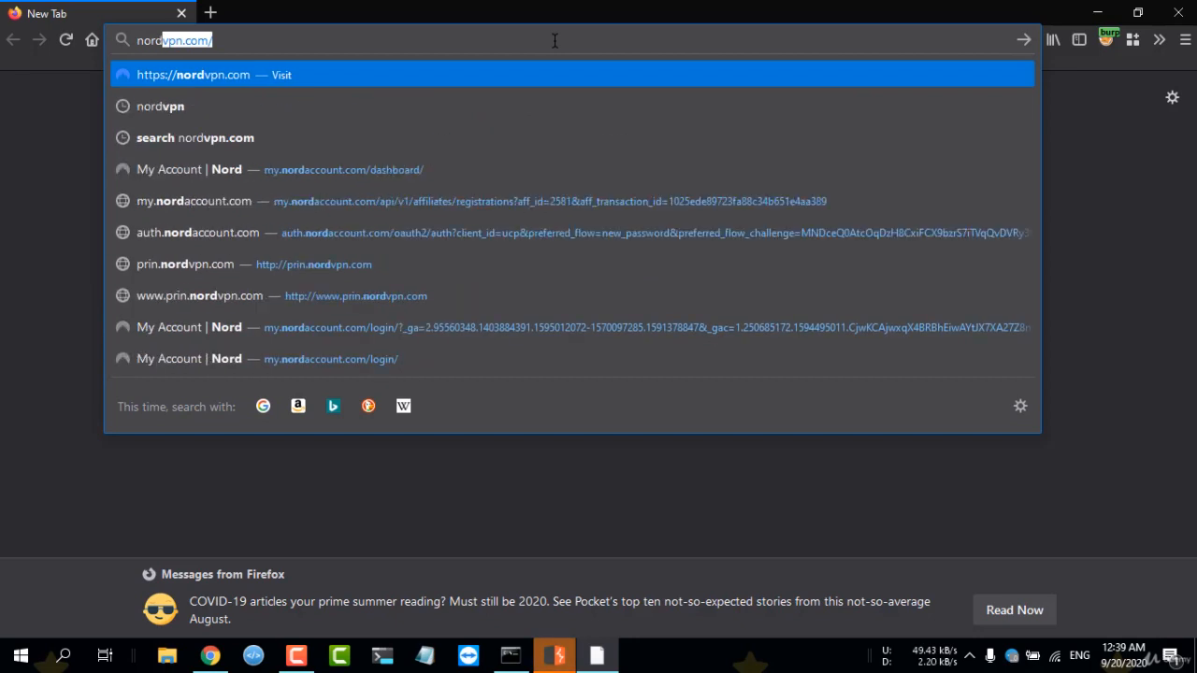
{"action": "key", "text": "Return"}
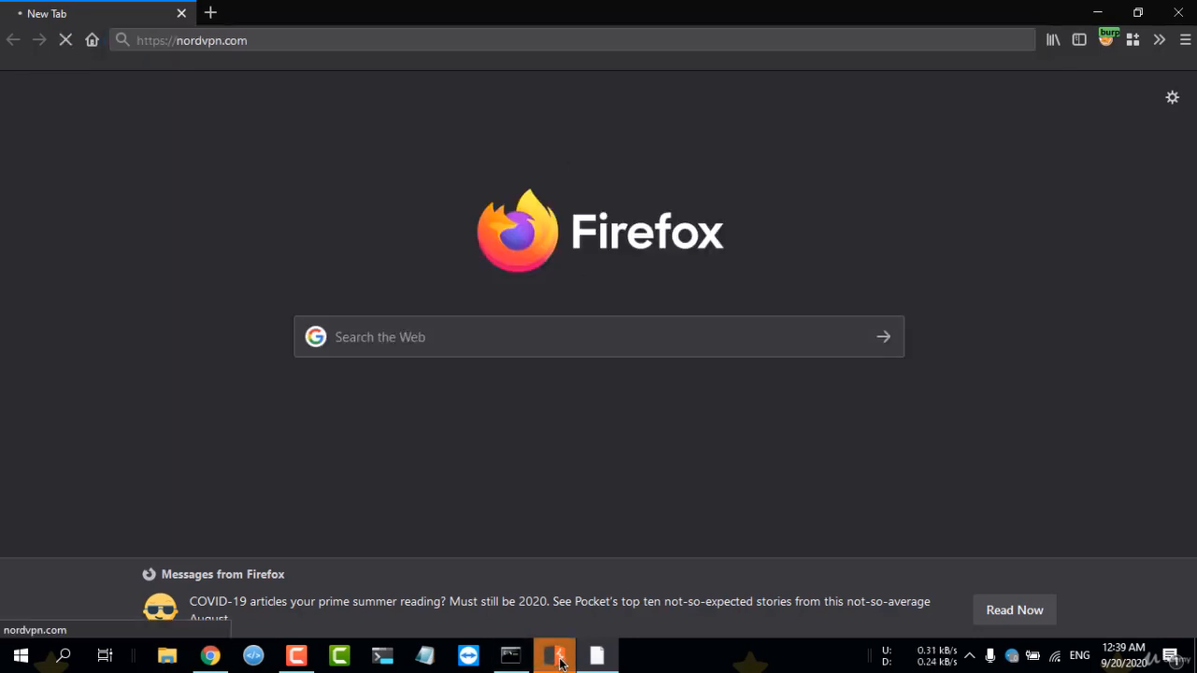
{"action": "left_click", "coordinate": [555, 657]}
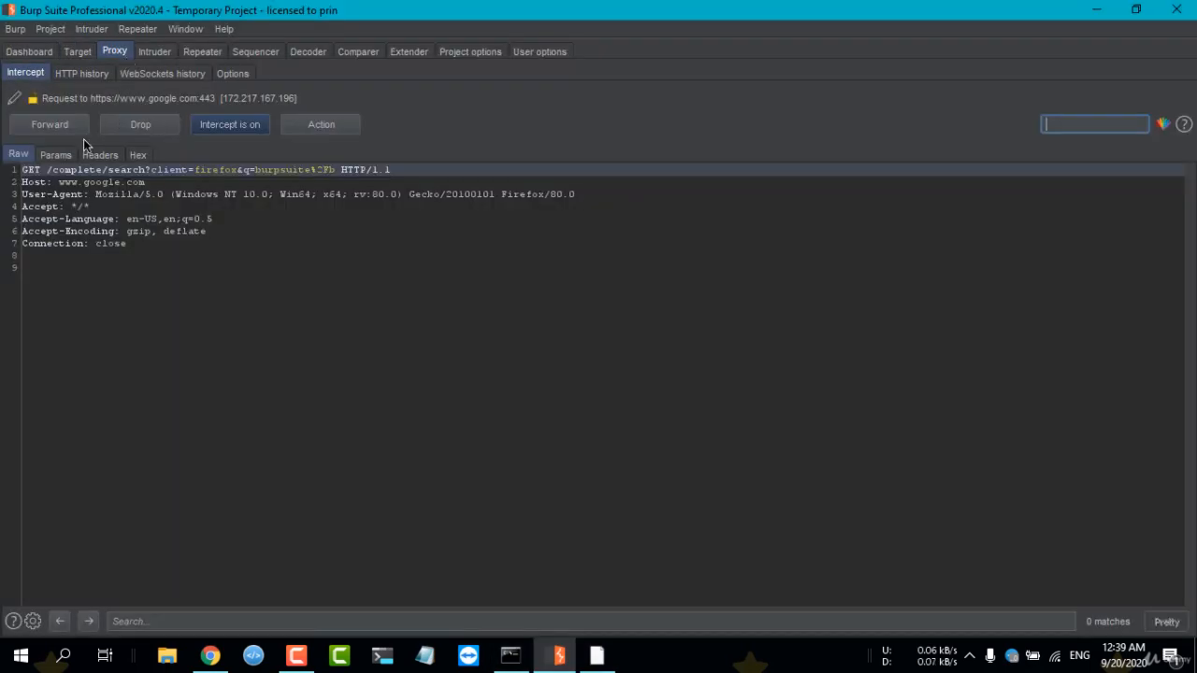
{"action": "left_click", "coordinate": [73, 122]}
{"action": "left_click", "coordinate": [66, 119]}
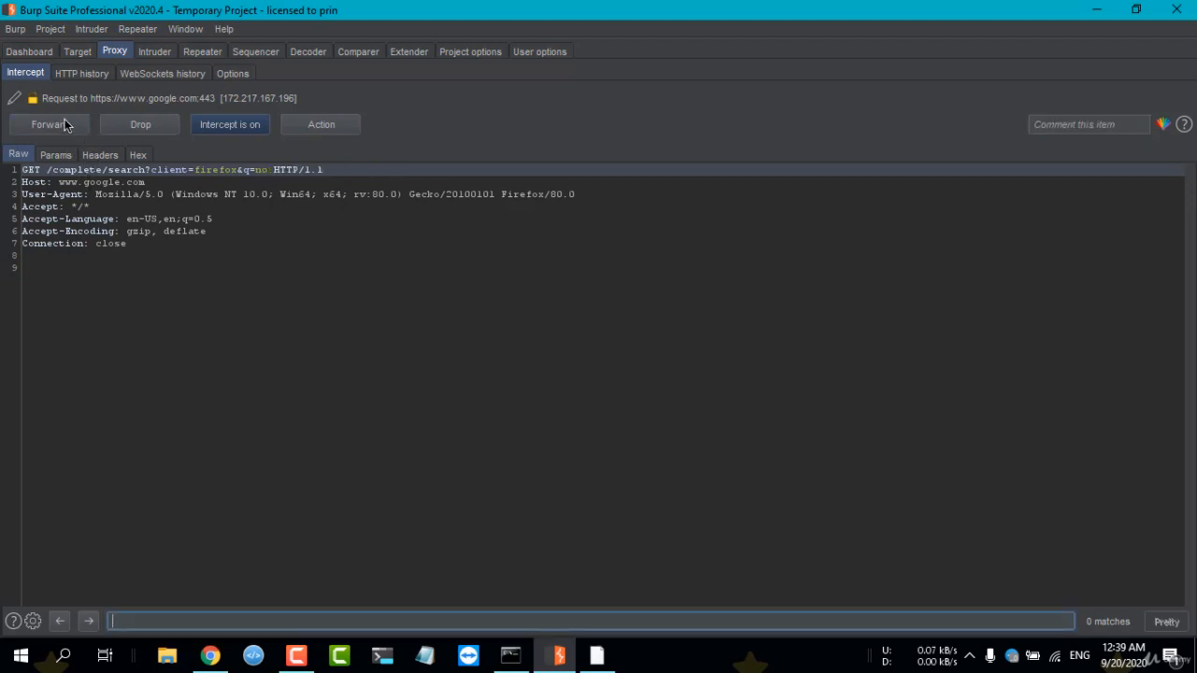
{"action": "left_click", "coordinate": [65, 123]}
{"action": "left_click", "coordinate": [66, 126]}
{"action": "left_click", "coordinate": [65, 126]}
Send the intercepted nordvpn.com request to Repeater and turn proxy interception off.
{"action": "right_click", "coordinate": [104, 192]}
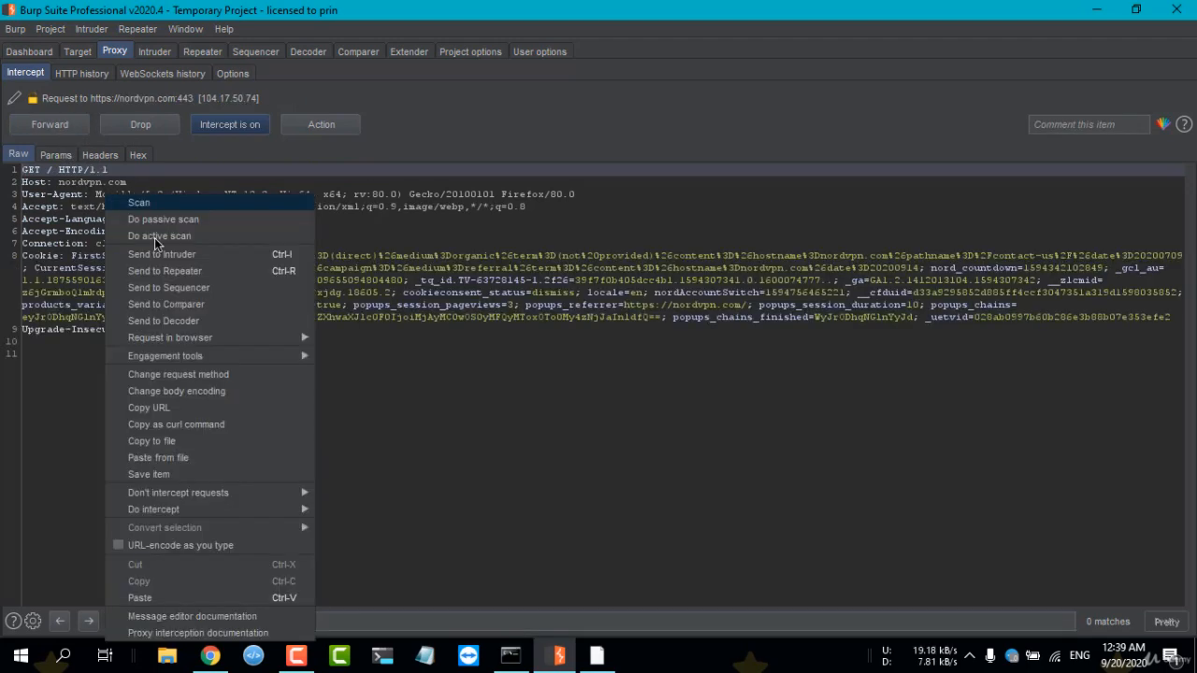
{"action": "left_click", "coordinate": [156, 271]}
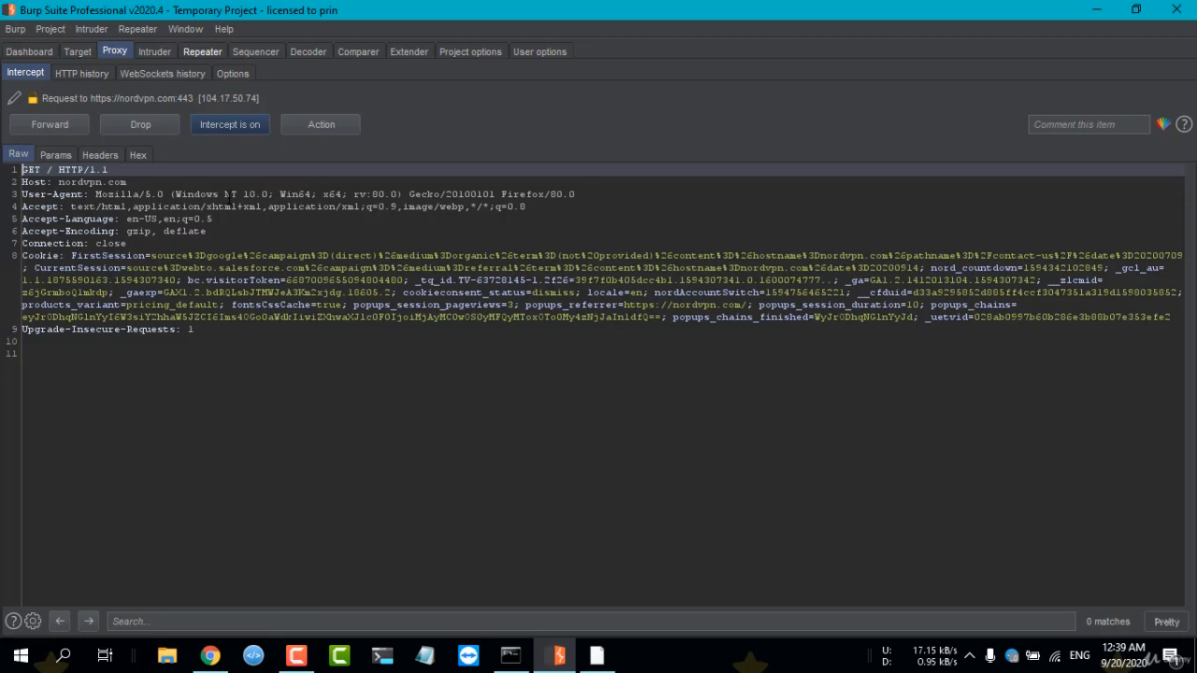
{"action": "left_click", "coordinate": [235, 129]}
Show the nordvpn.com request in Repeater and widen the request pane to slightly more than half the window.
{"action": "left_click", "coordinate": [203, 53]}
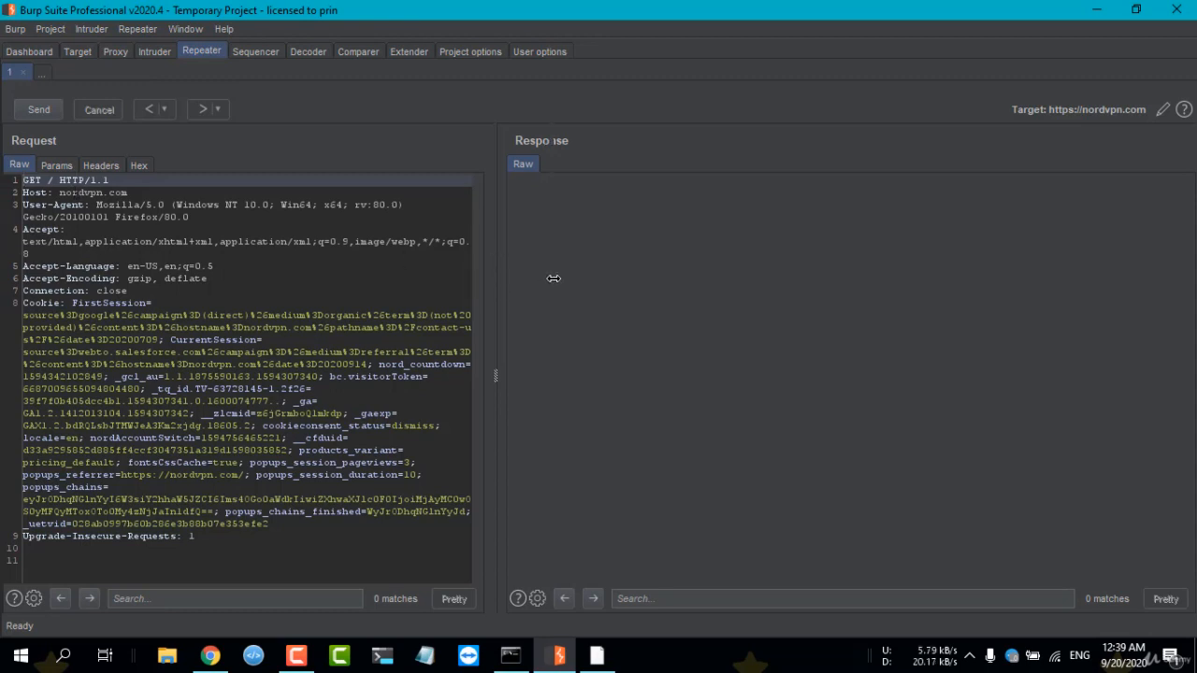
{"action": "left_click_drag", "start_coordinate": [554, 278], "coordinate": [598, 278]}
{"action": "left_click", "coordinate": [331, 329]}
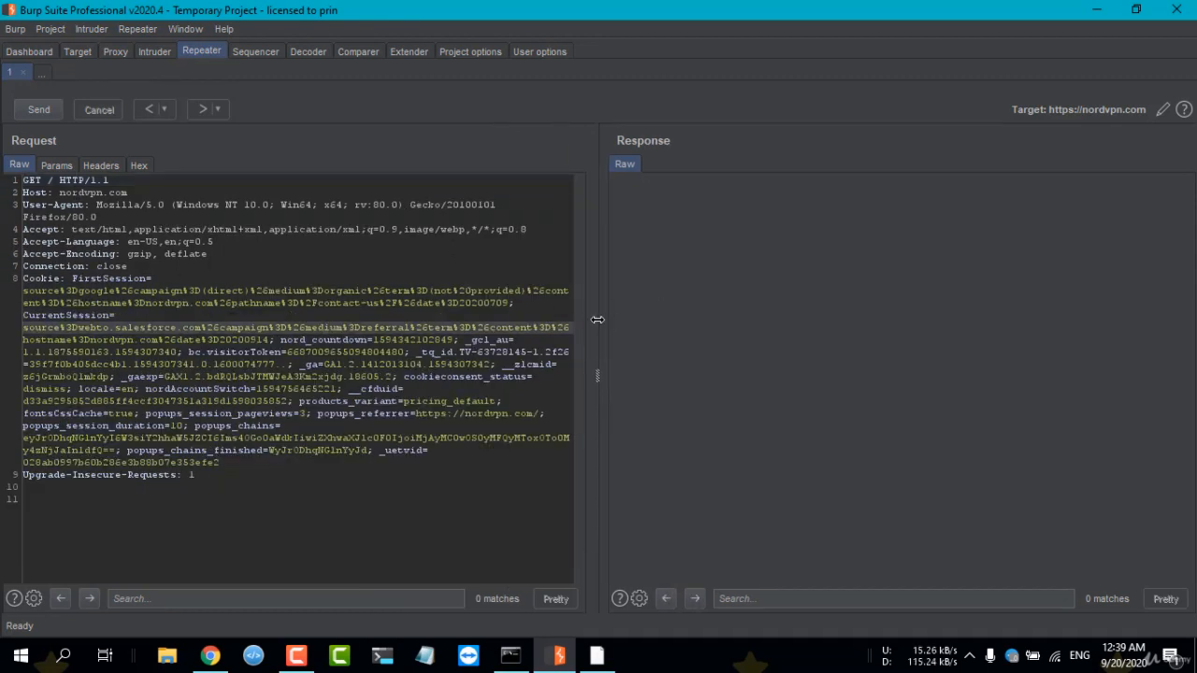
{"action": "left_click_drag", "start_coordinate": [598, 320], "coordinate": [629, 317]}
{"action": "left_click", "coordinate": [486, 352]}
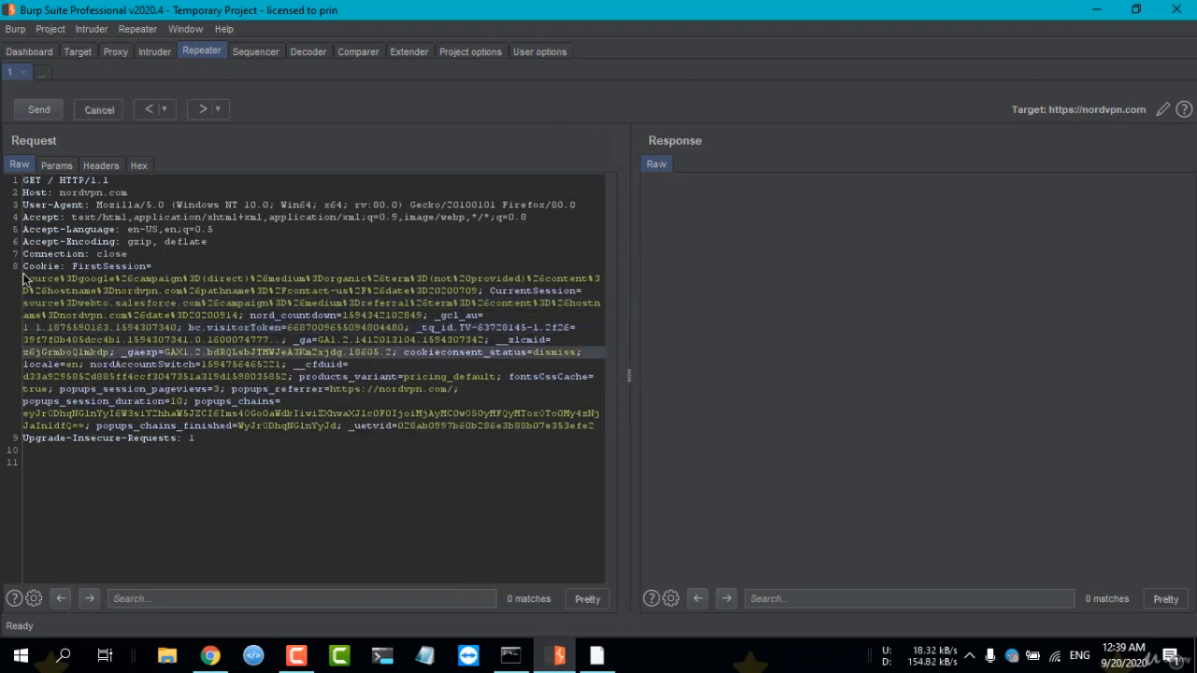
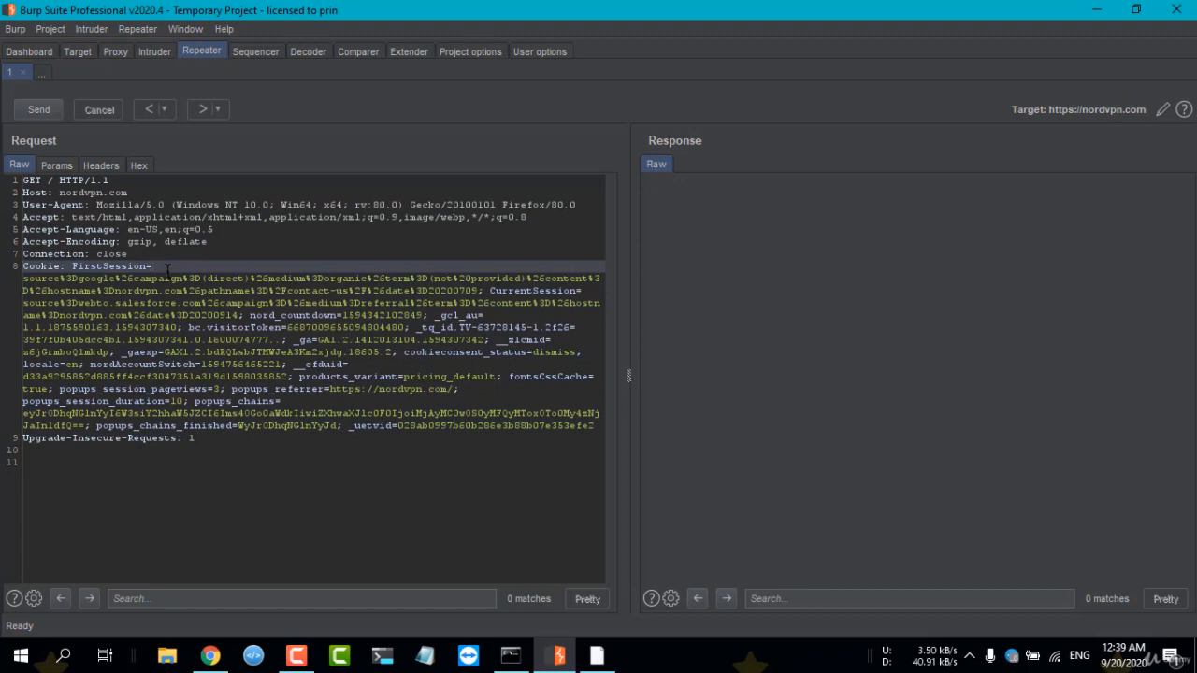
Rename the Repeater tab holding the nordvpn.com request, beginning the new name with "no".
{"action": "double_click", "coordinate": [9, 73]}
{"action": "type", "text": "nordvpn"}
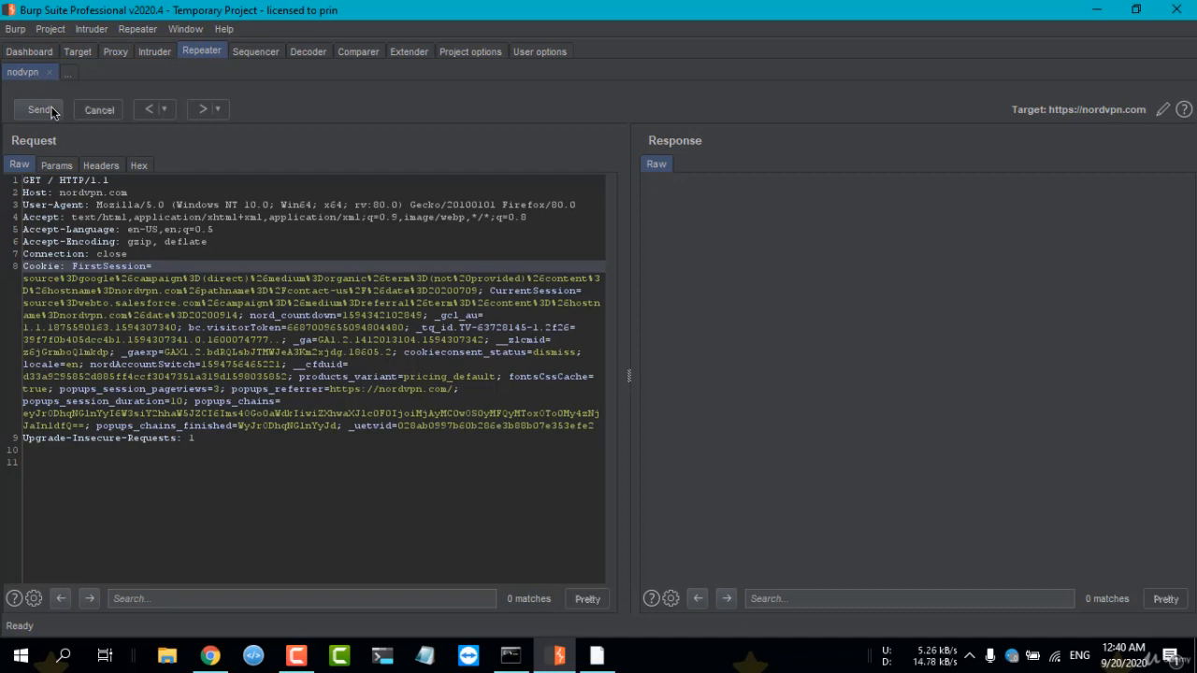
Correct the misspelled Repeater tab name to "nordvpn".
{"action": "left_click", "coordinate": [26, 277]}
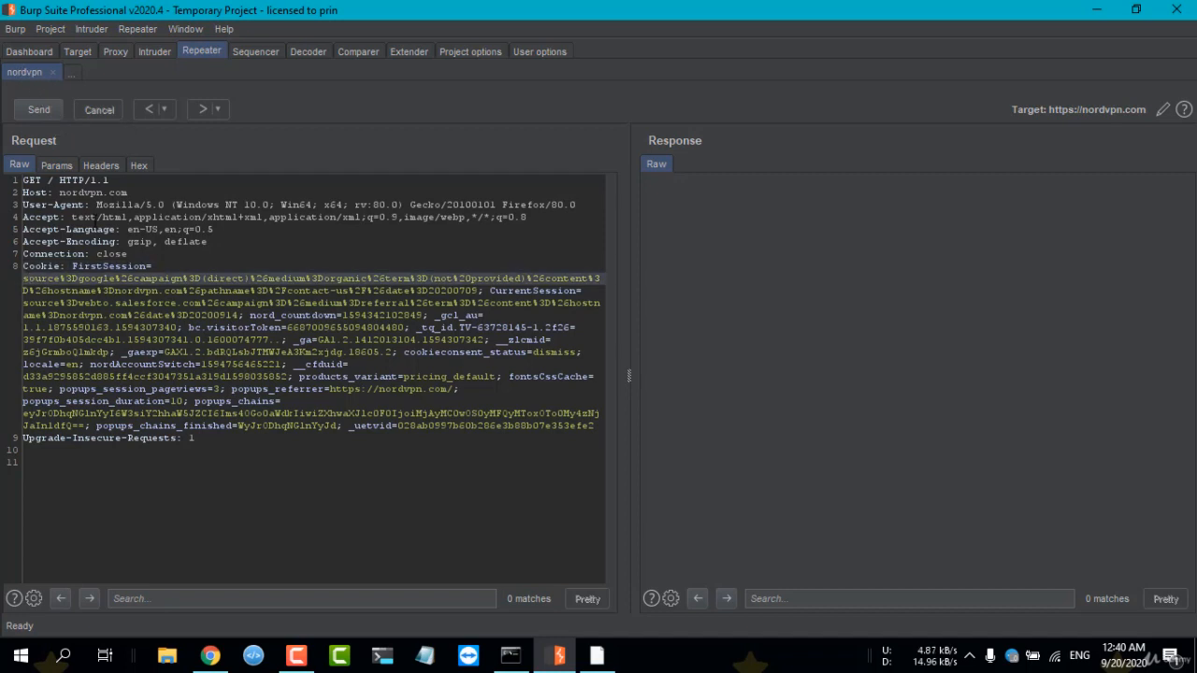
View the tab types offered for a new Repeater tab, then return to the nordvpn request without adding one.
{"action": "left_click", "coordinate": [71, 73]}
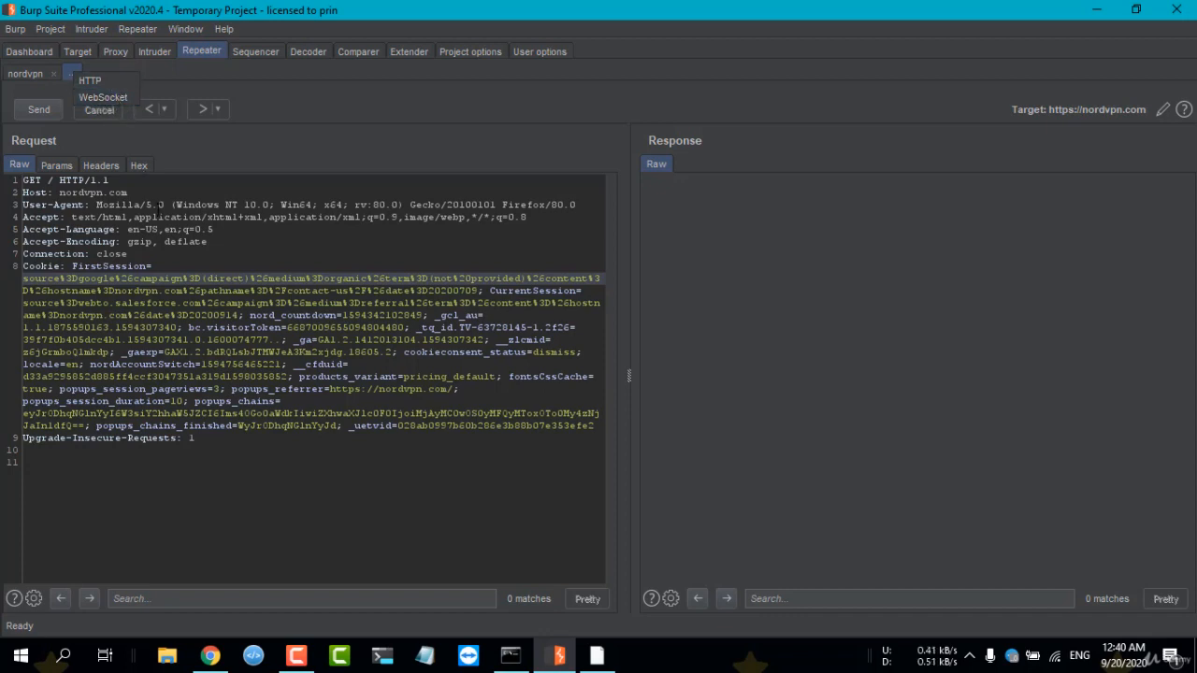
{"action": "left_click", "coordinate": [159, 211]}
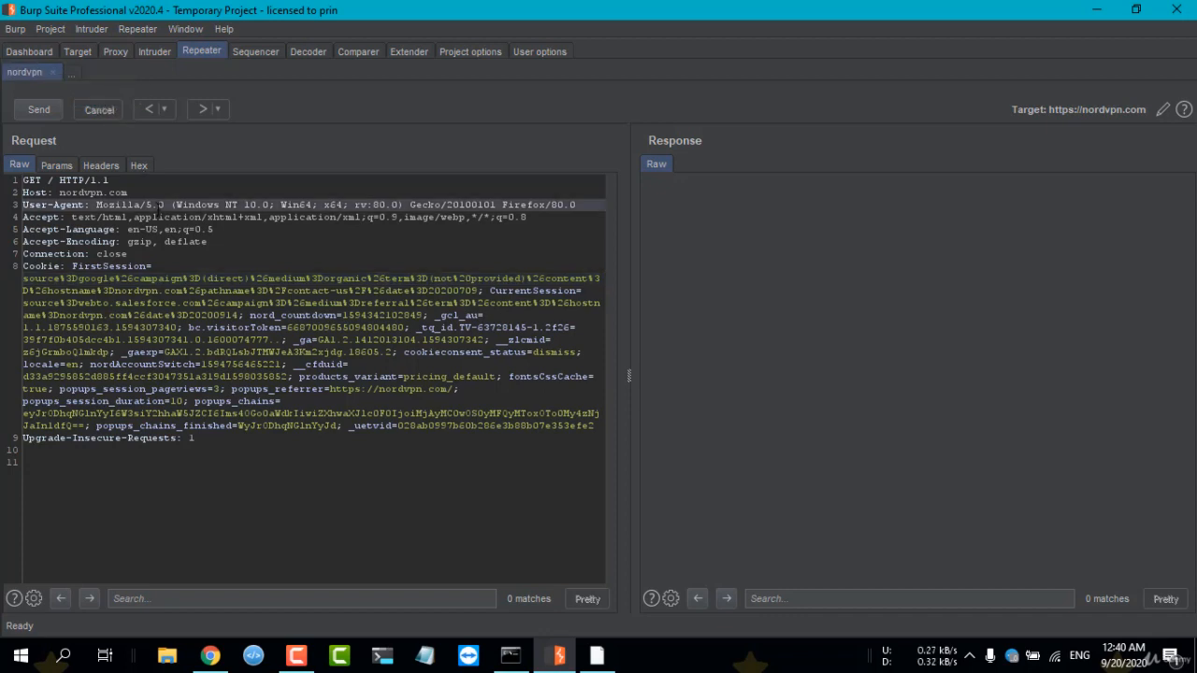
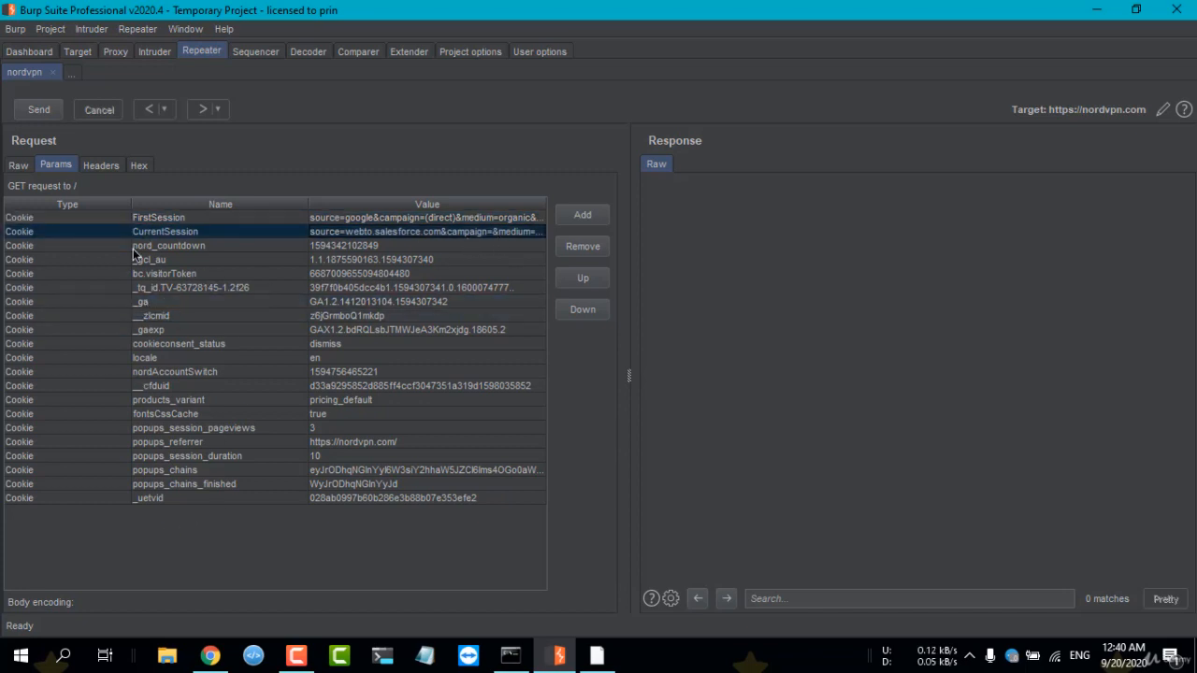
Examine the headers of the nordvpn request and select the Host entry.
{"action": "left_click", "coordinate": [99, 167]}
{"action": "left_click", "coordinate": [297, 212]}
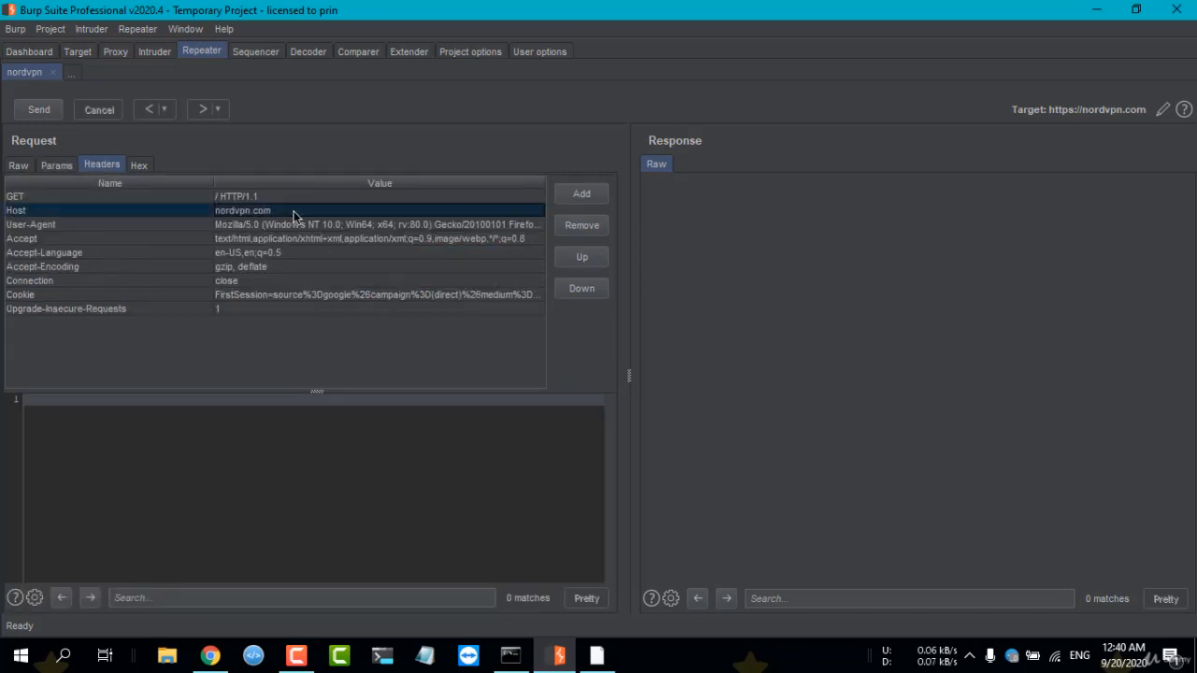
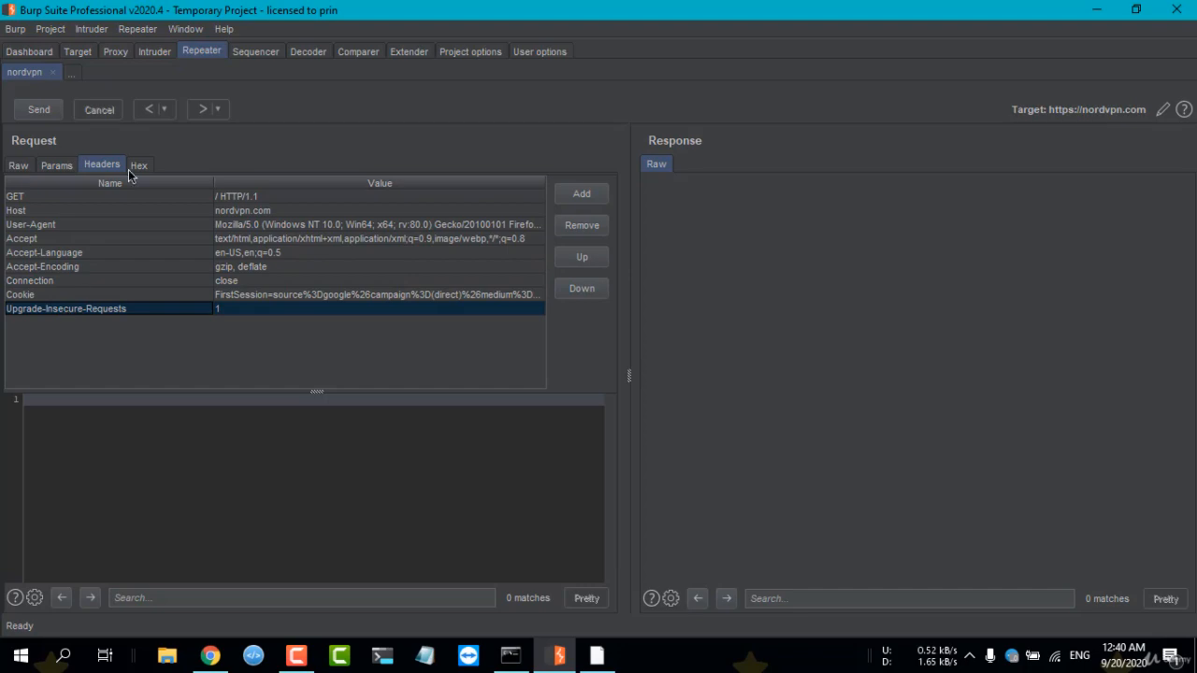
Examine the nordvpn request in its hexadecimal representation down to the final bytes.
{"action": "left_click", "coordinate": [138, 166]}
{"action": "scroll", "coordinate": [554, 385], "scroll_direction": "down", "scroll_amount": 9}
{"action": "scroll", "coordinate": [553, 389], "scroll_direction": "down", "scroll_amount": 5}
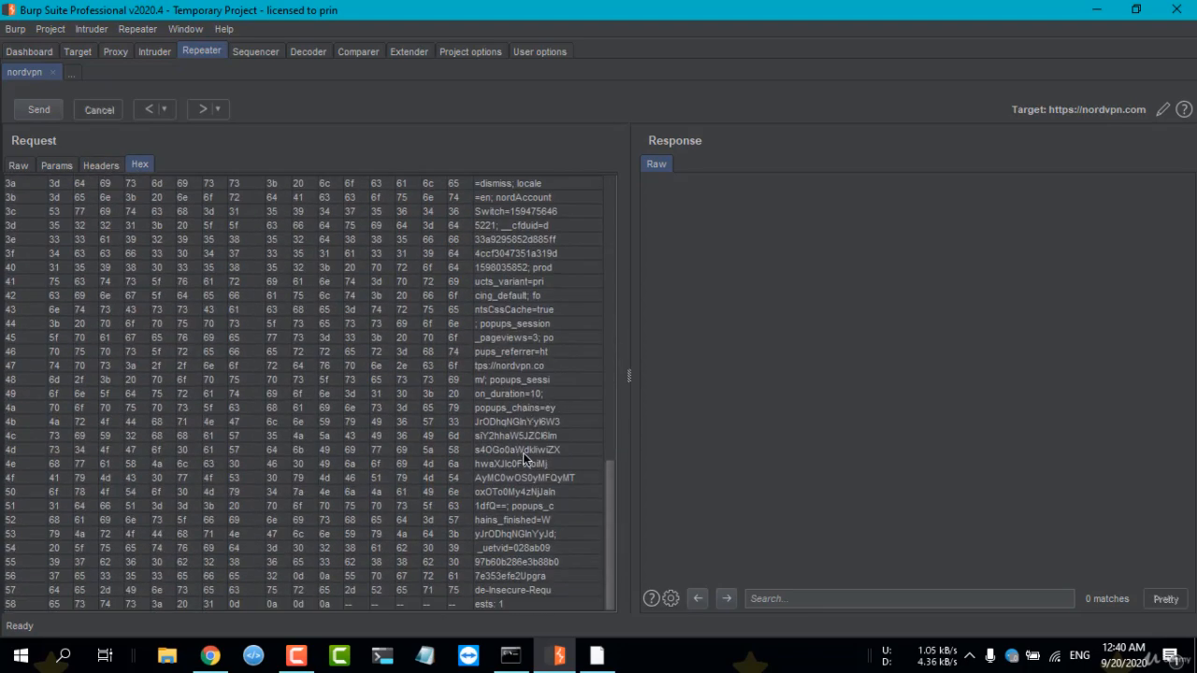
{"action": "scroll", "coordinate": [323, 490], "scroll_direction": "up", "scroll_amount": 15}
Examine the Cookie header values in the raw nordvpn request and view the request's search options.
{"action": "left_click", "coordinate": [19, 165]}
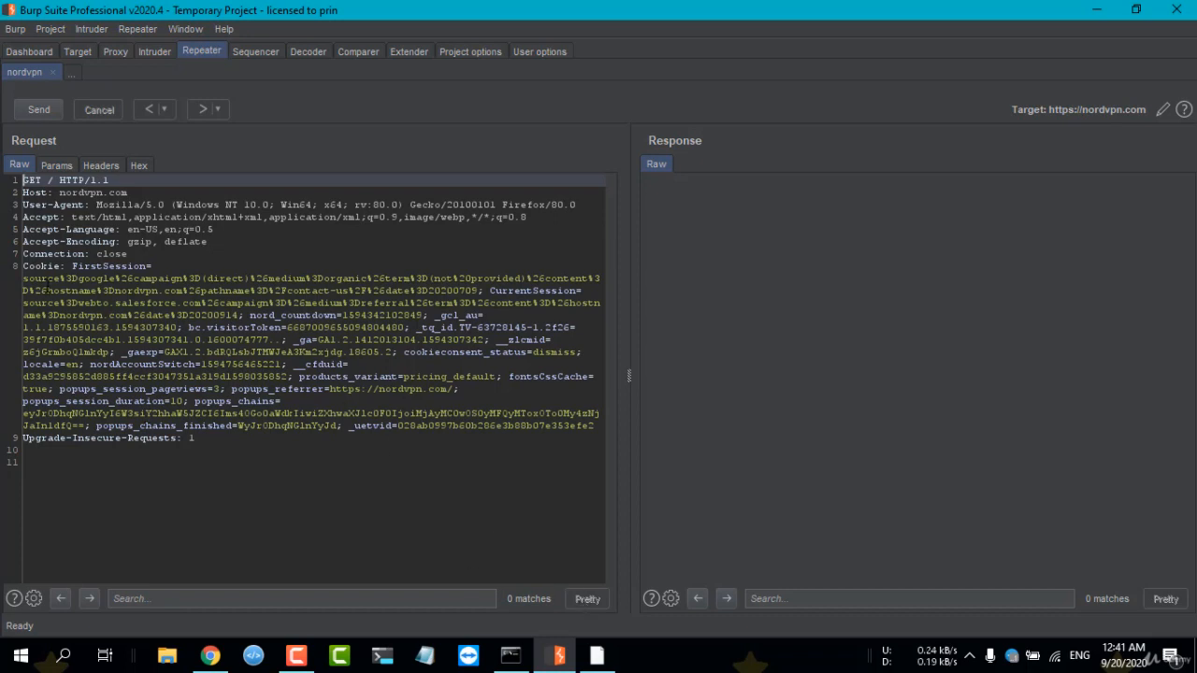
{"action": "left_click_drag", "start_coordinate": [24, 278], "coordinate": [558, 425]}
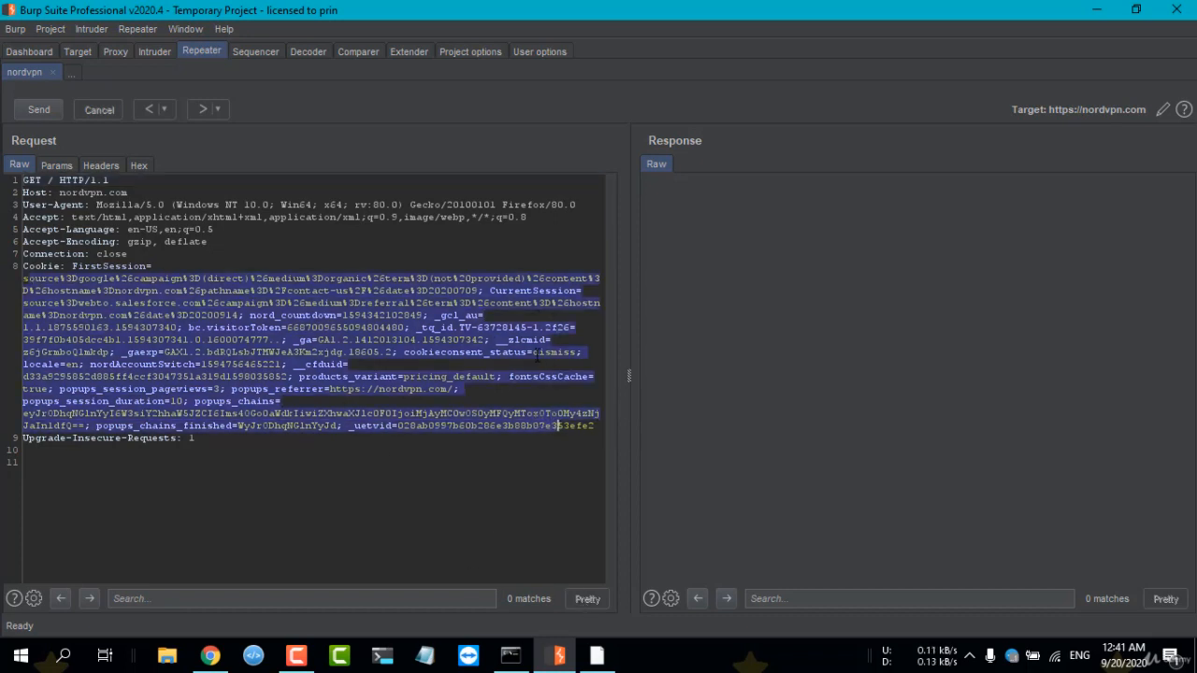
{"action": "left_click", "coordinate": [502, 328]}
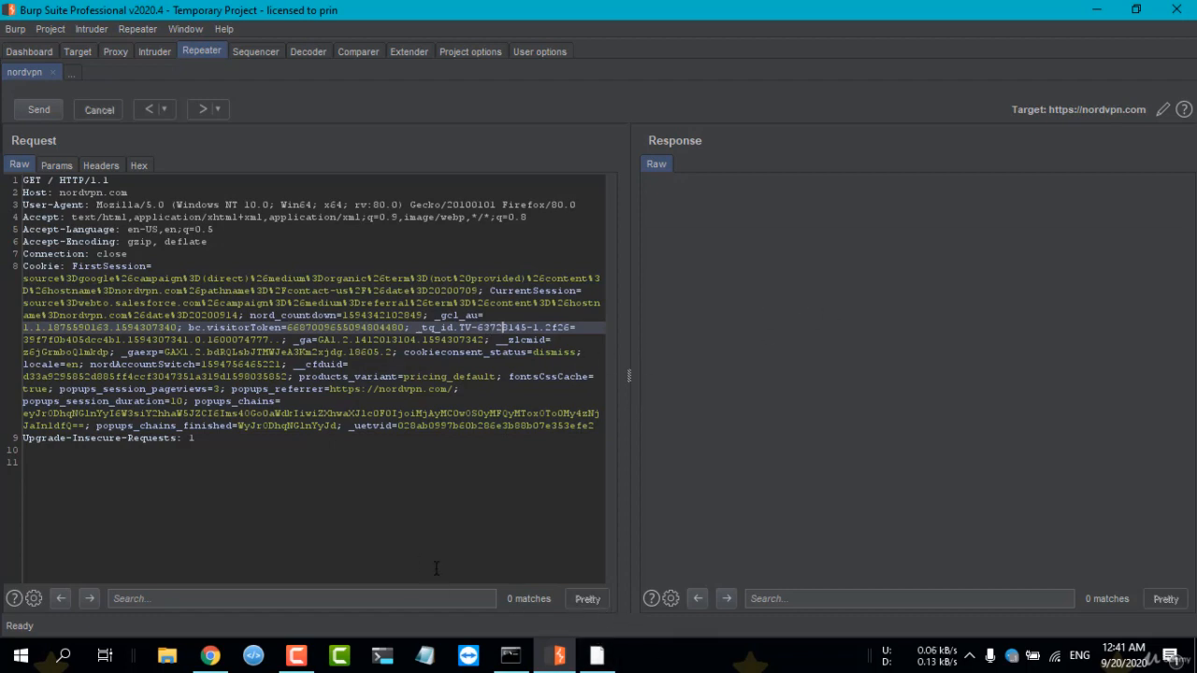
{"action": "left_click", "coordinate": [33, 599]}
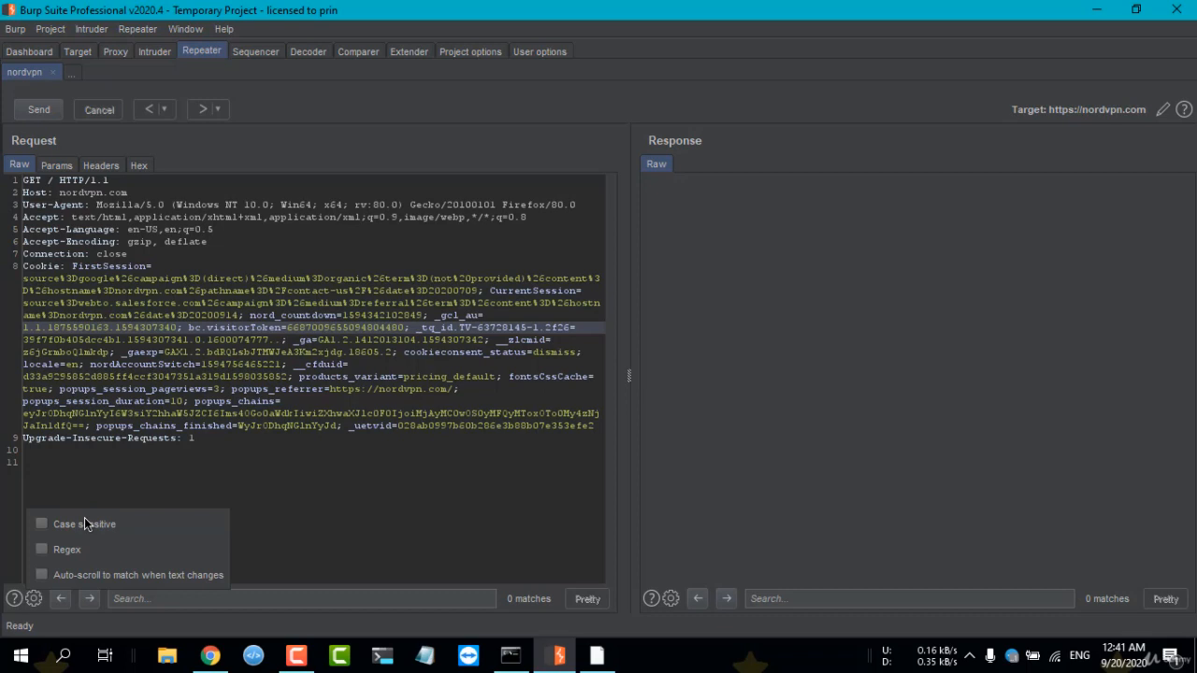
{"action": "left_click", "coordinate": [140, 437]}
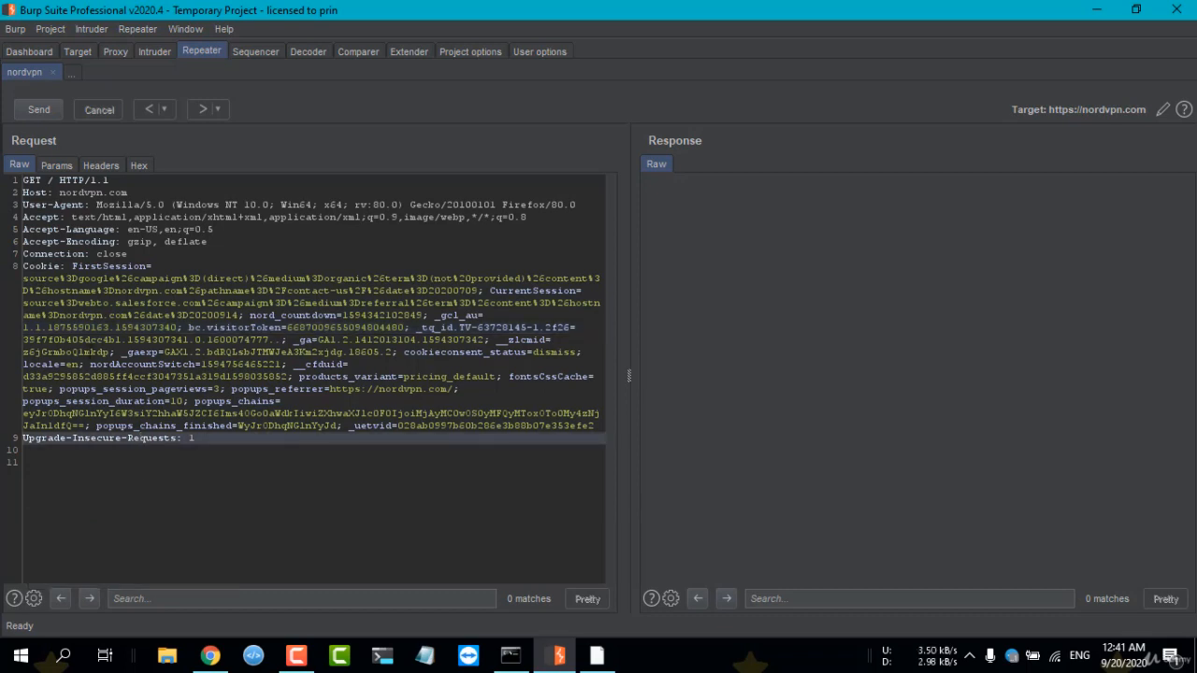
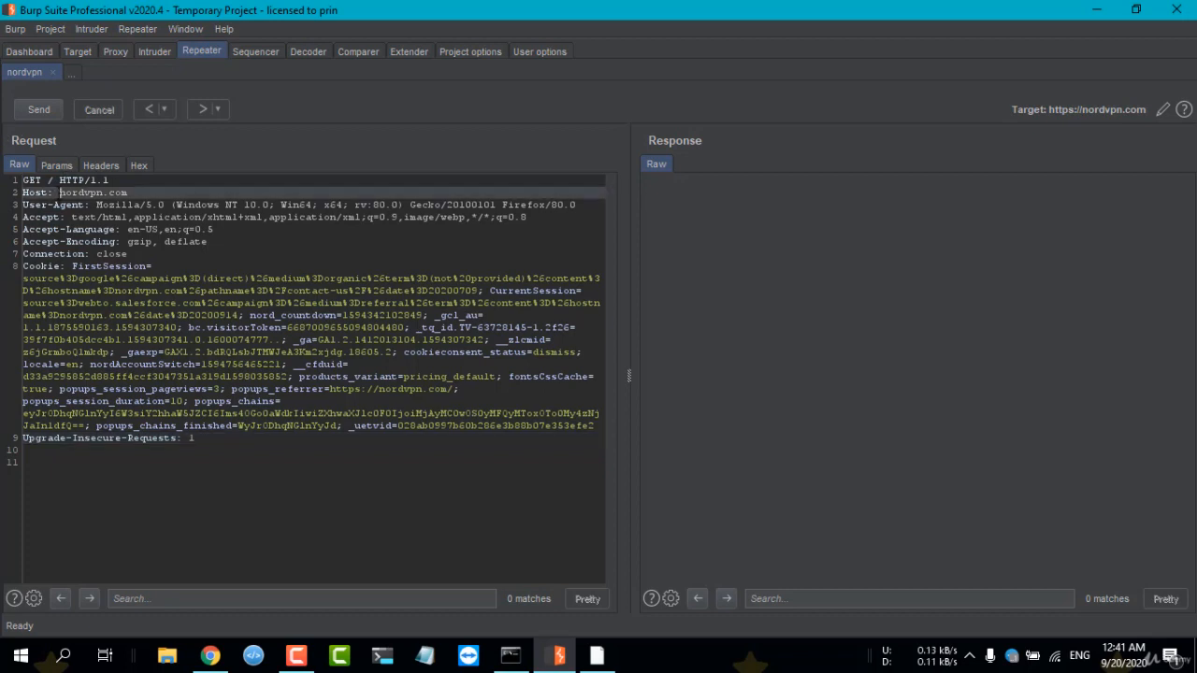
Send the nordvpn request and examine the status line and header lines of the raw response against the request.
{"action": "left_click", "coordinate": [39, 111]}
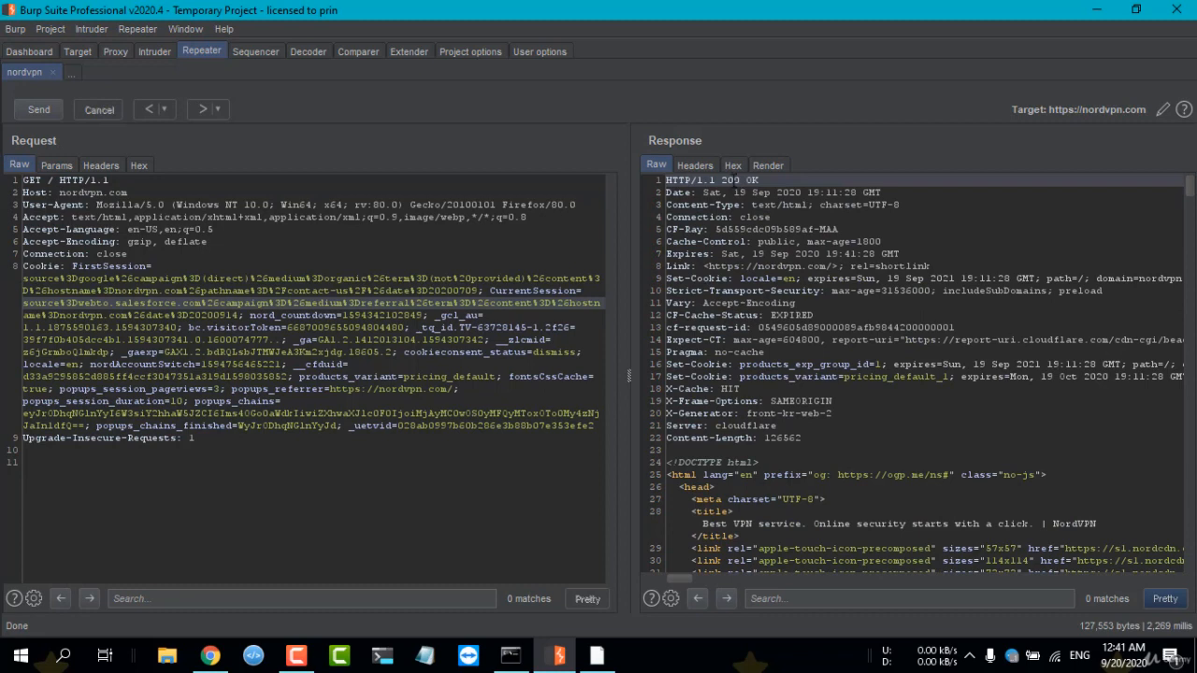
{"action": "double_click", "coordinate": [731, 180]}
{"action": "left_click", "coordinate": [745, 179]}
{"action": "left_click_drag", "start_coordinate": [165, 192], "coordinate": [72, 191]}
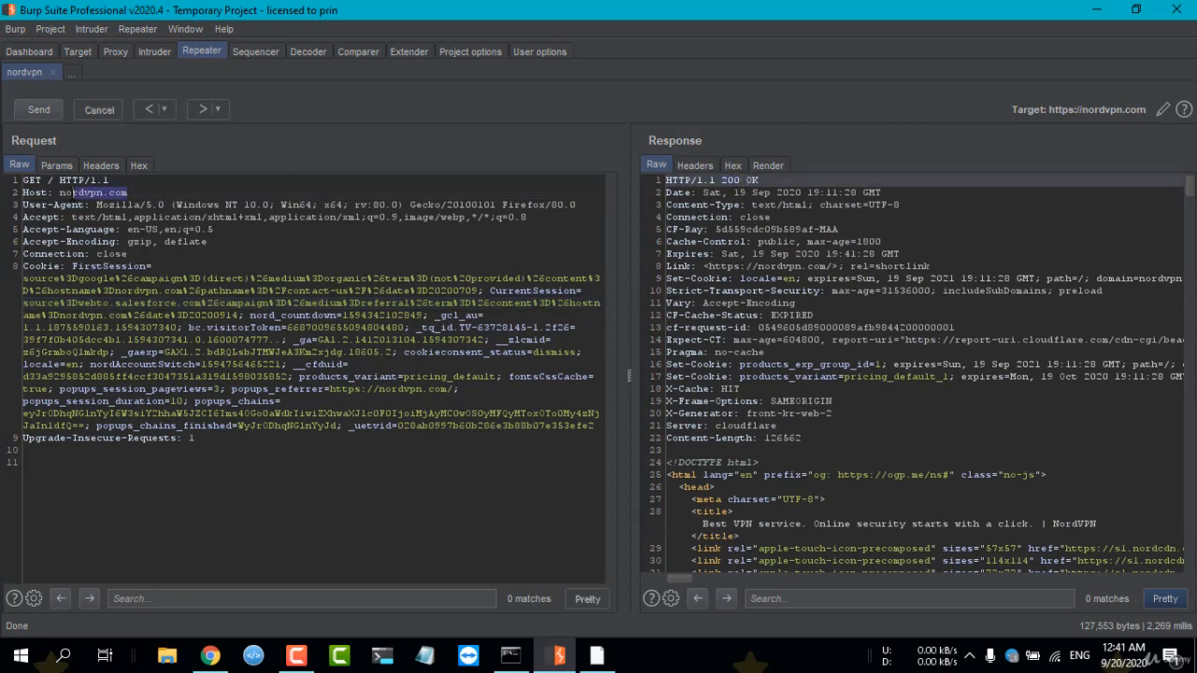
{"action": "left_click", "coordinate": [758, 241]}
{"action": "double_click", "coordinate": [765, 205]}
{"action": "left_click", "coordinate": [711, 180]}
{"action": "left_click", "coordinate": [83, 216]}
{"action": "left_click_drag", "start_coordinate": [716, 180], "coordinate": [726, 184]}
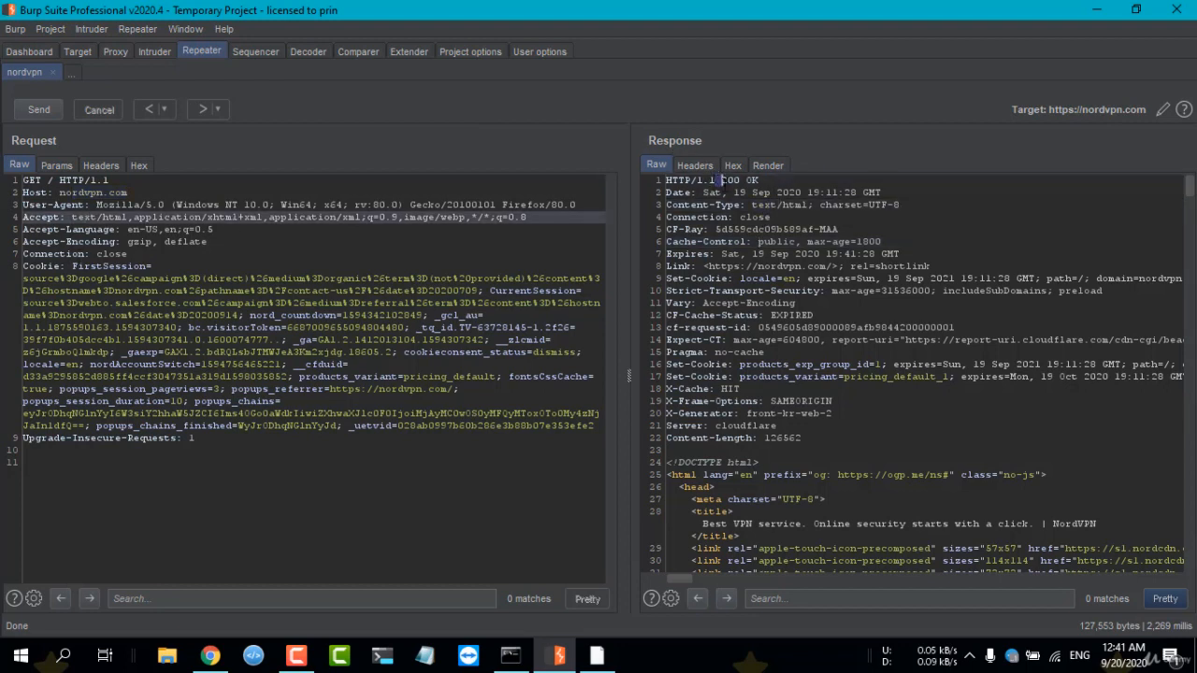
{"action": "left_click", "coordinate": [726, 184]}
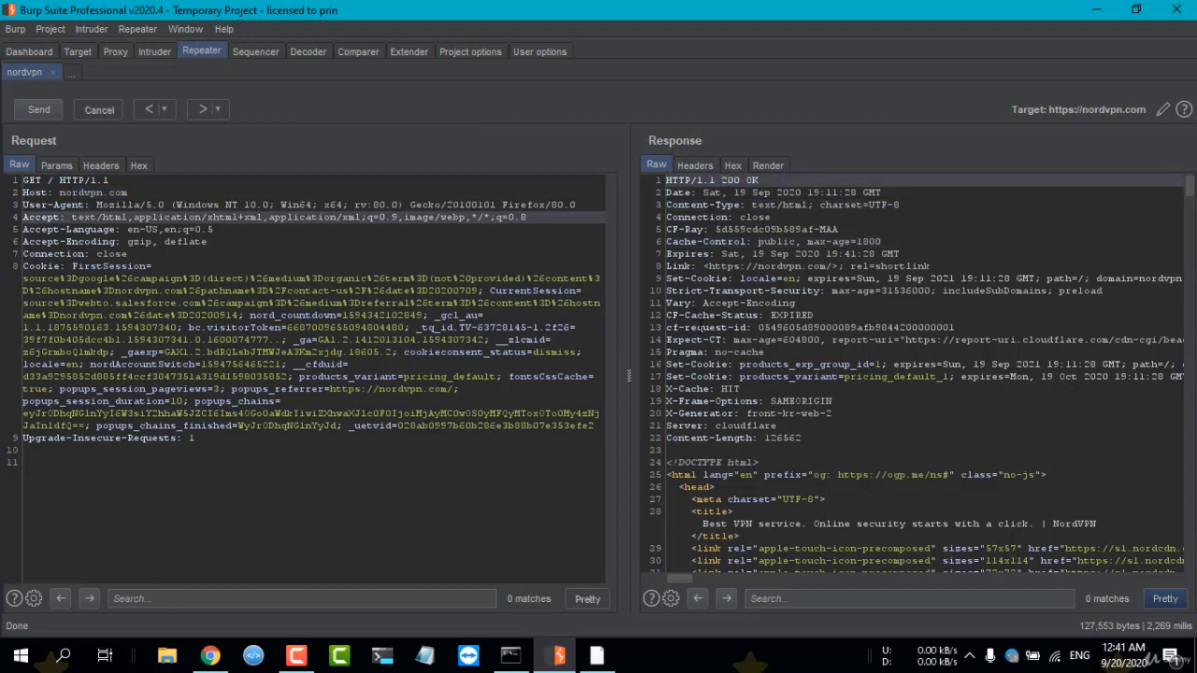
{"action": "scroll", "coordinate": [701, 327], "scroll_direction": "down", "scroll_amount": 2}
{"action": "scroll", "coordinate": [701, 327], "scroll_direction": "up", "scroll_amount": 2}
Examine the response's header table with its HTML body, and its hexadecimal representation.
{"action": "left_click", "coordinate": [695, 166]}
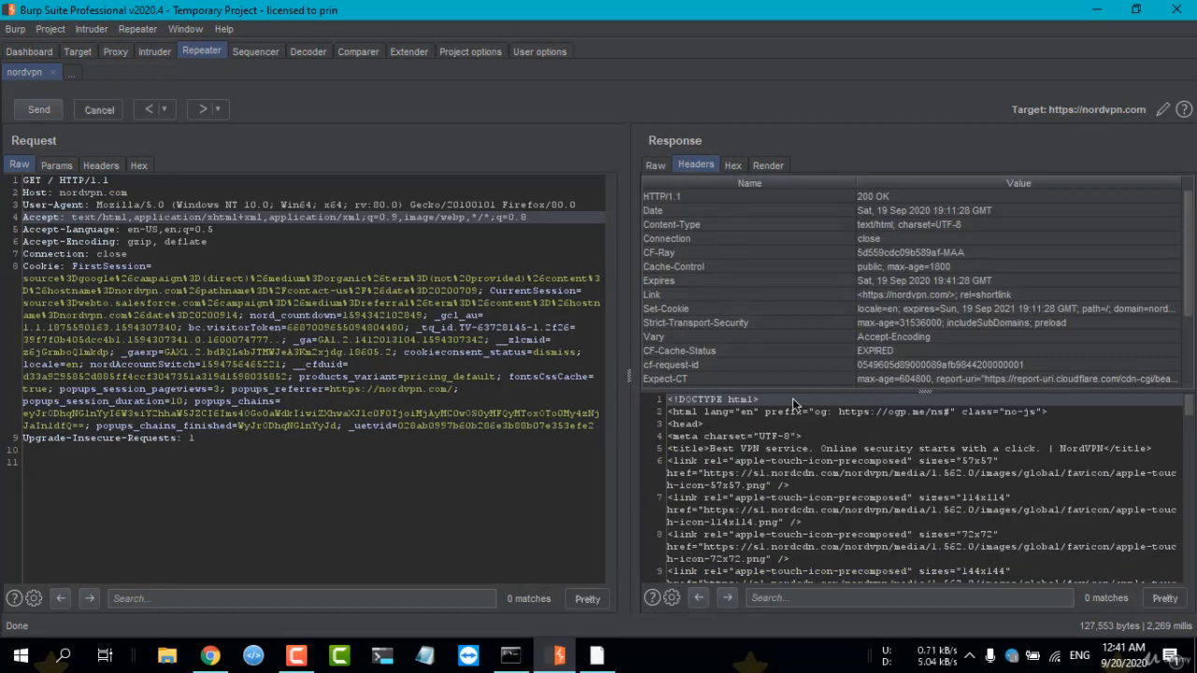
{"action": "scroll", "coordinate": [790, 421], "scroll_direction": "down", "scroll_amount": 10}
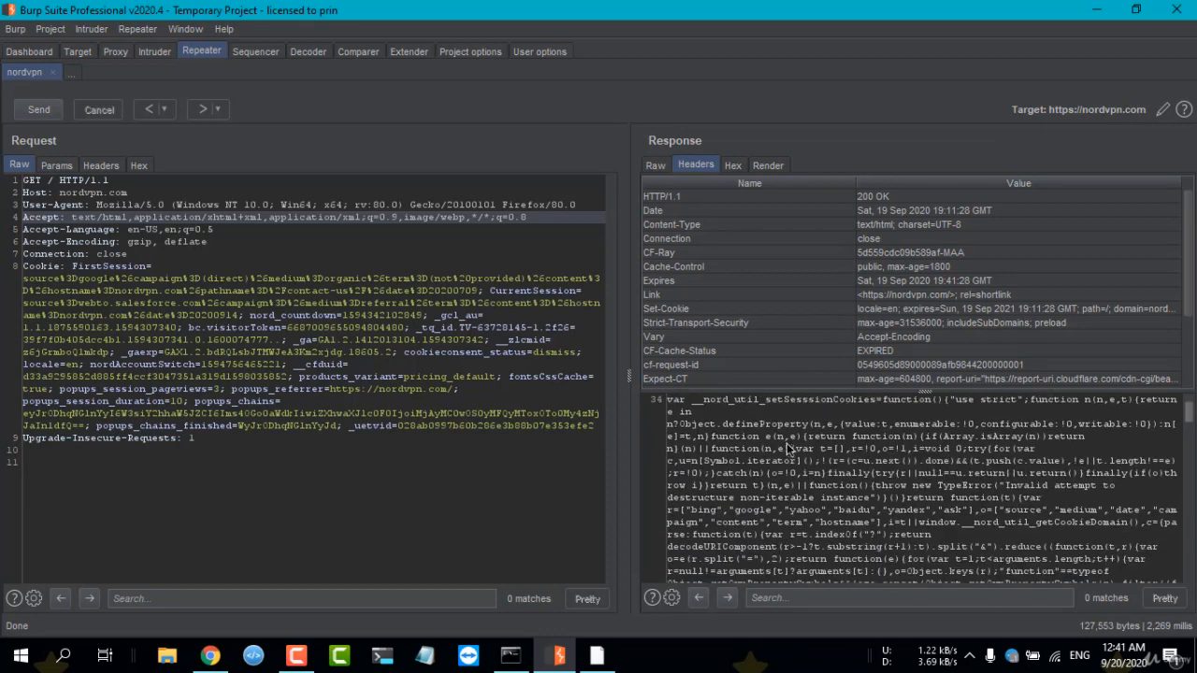
{"action": "scroll", "coordinate": [786, 443], "scroll_direction": "down", "scroll_amount": 5}
{"action": "left_click", "coordinate": [734, 166]}
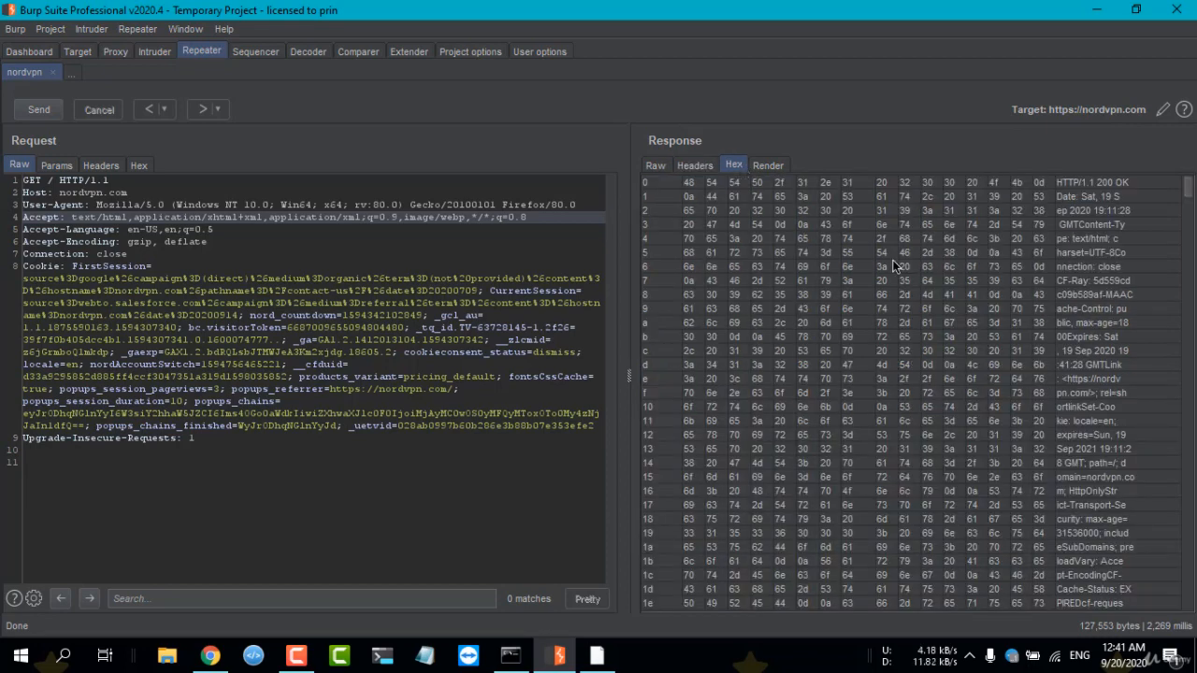
{"action": "scroll", "coordinate": [789, 187], "scroll_direction": "down", "scroll_amount": 7}
Render the response as a web page and look through the NordVPN homepage down to its end.
{"action": "left_click", "coordinate": [769, 164]}
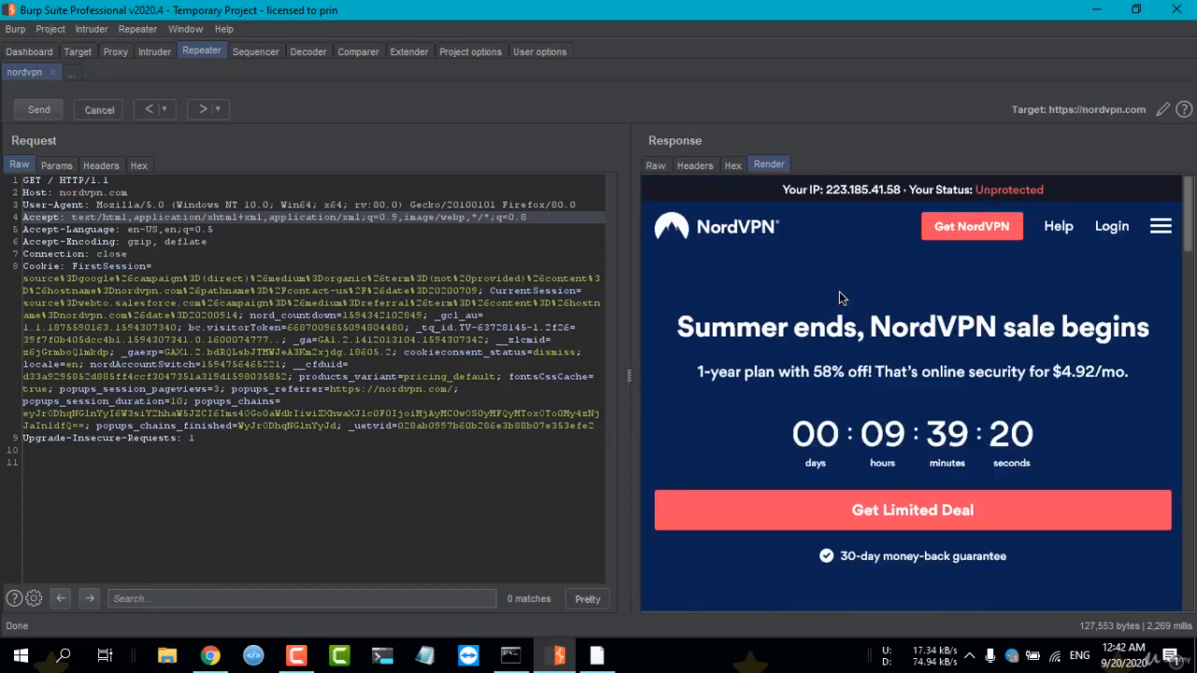
{"action": "scroll", "coordinate": [945, 345], "scroll_direction": "down", "scroll_amount": 5}
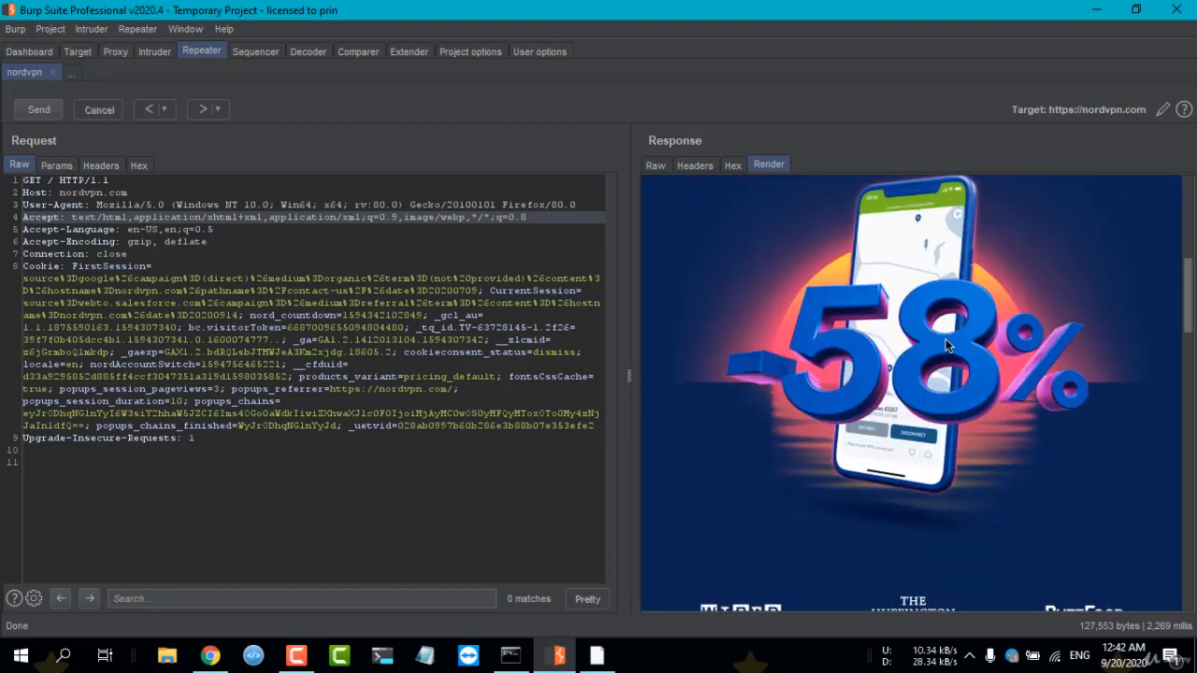
{"action": "scroll", "coordinate": [944, 336], "scroll_direction": "down", "scroll_amount": 10}
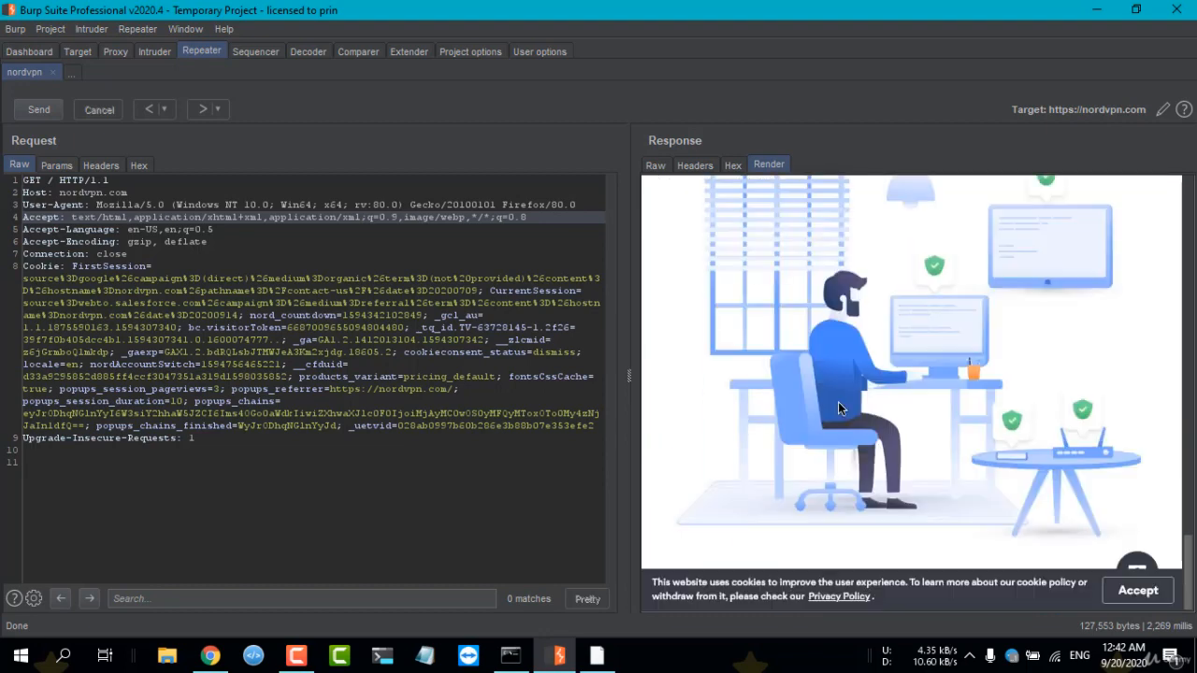
{"action": "scroll", "coordinate": [849, 392], "scroll_direction": "up", "scroll_amount": 15}
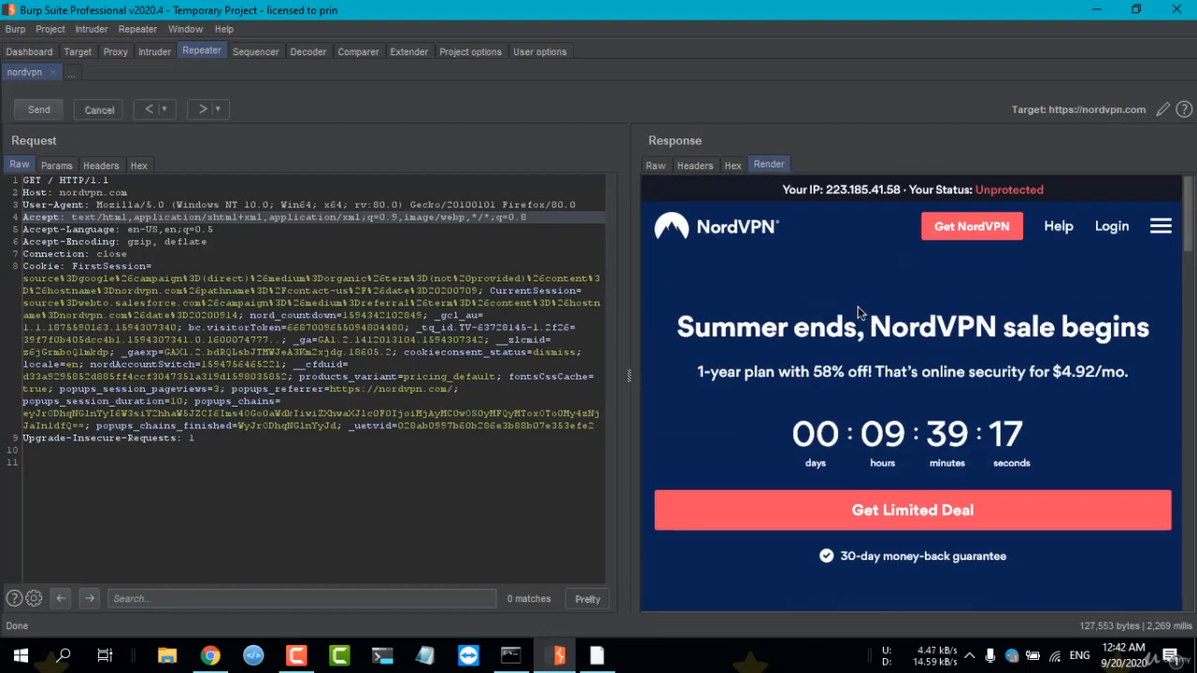
{"action": "scroll", "coordinate": [858, 312], "scroll_direction": "down", "scroll_amount": 1}
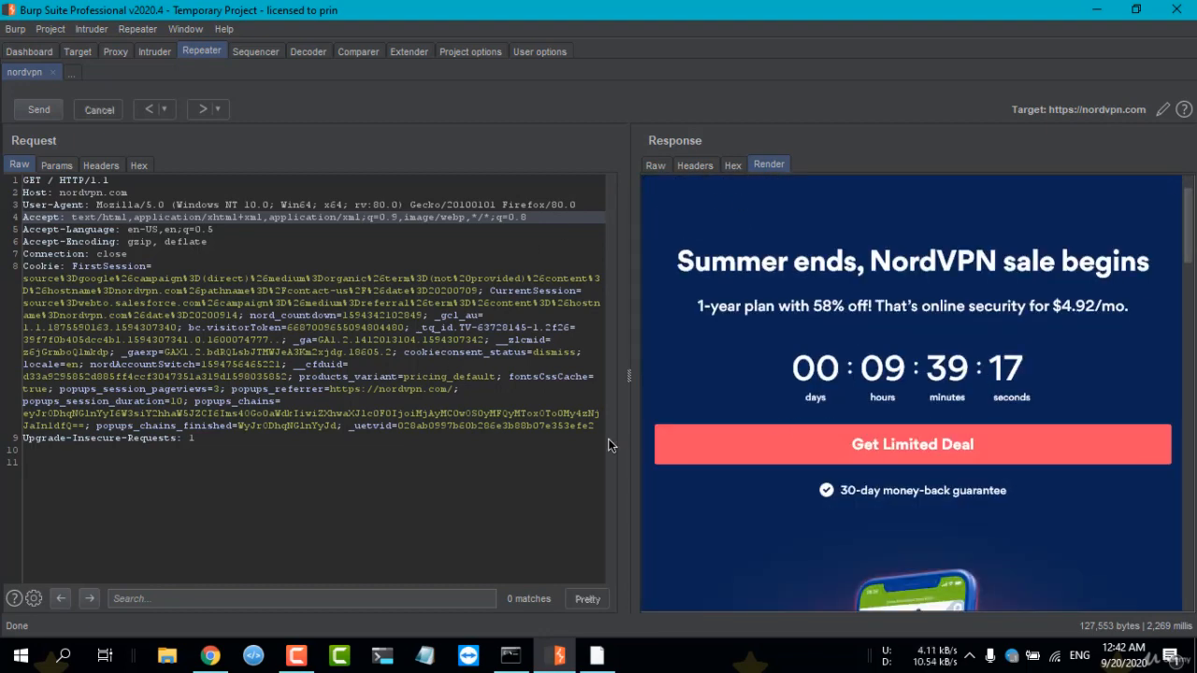
{"action": "scroll", "coordinate": [1085, 375], "scroll_direction": "up", "scroll_amount": 1}
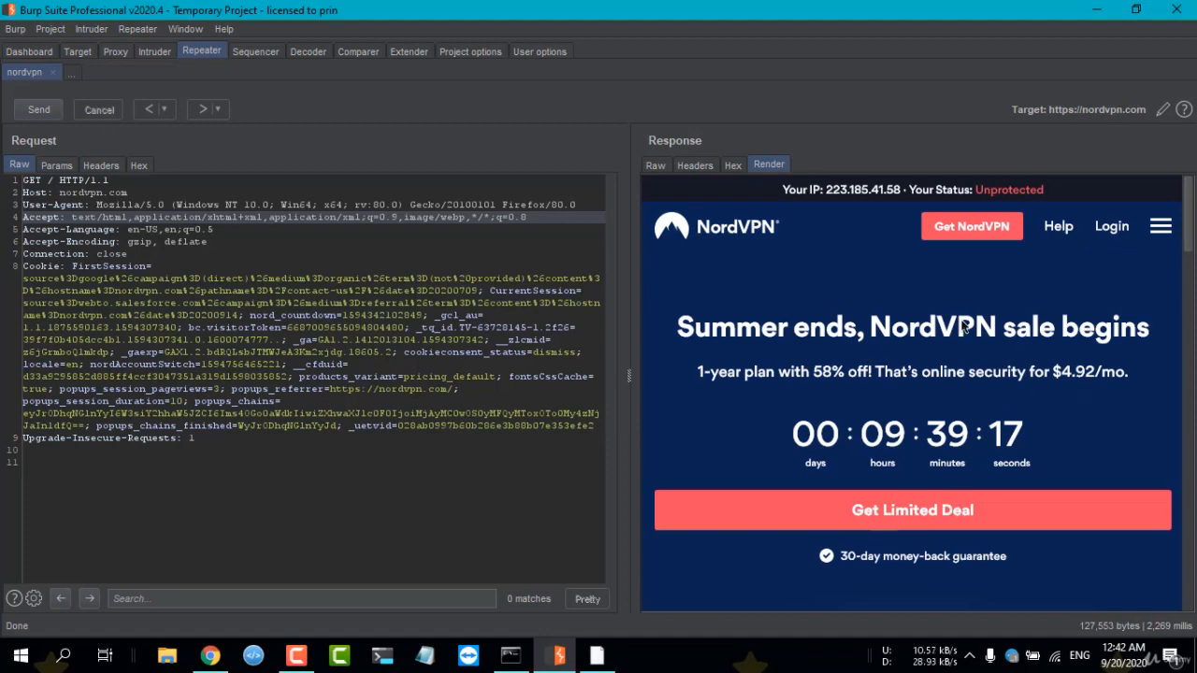
{"action": "right_click", "coordinate": [958, 210]}
{"action": "left_click", "coordinate": [812, 246]}
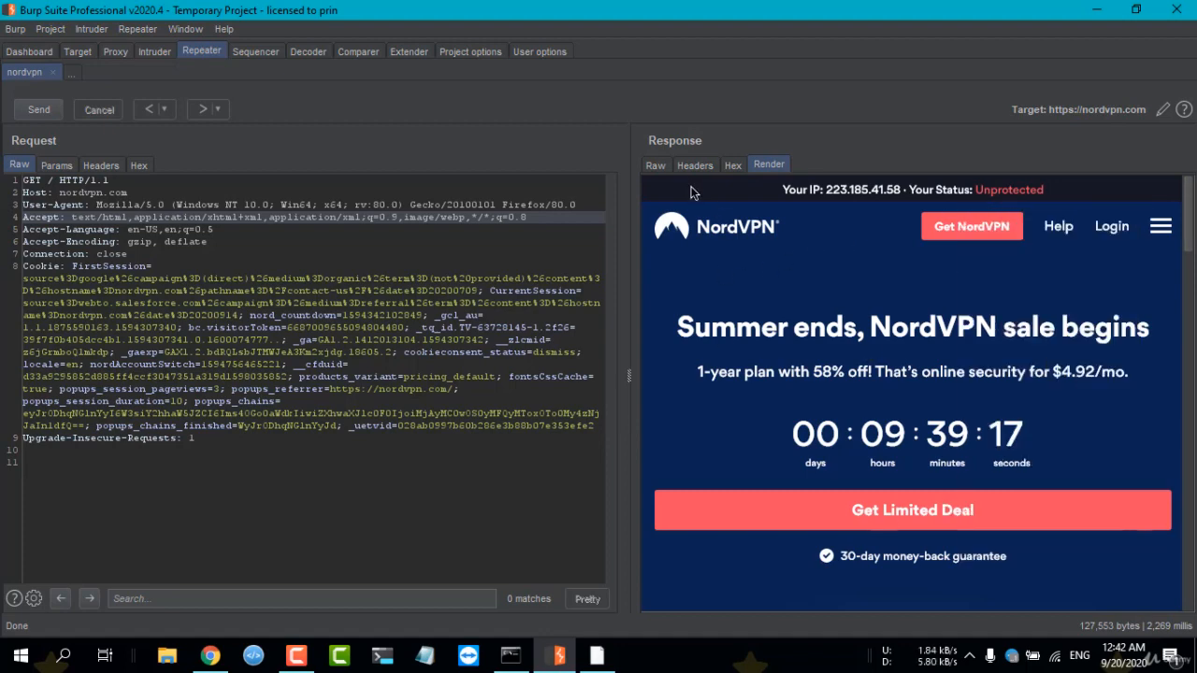
Generate a show-in-browser URL for the raw nordvpn response and copy it.
{"action": "left_click", "coordinate": [658, 166]}
{"action": "right_click", "coordinate": [820, 261]}
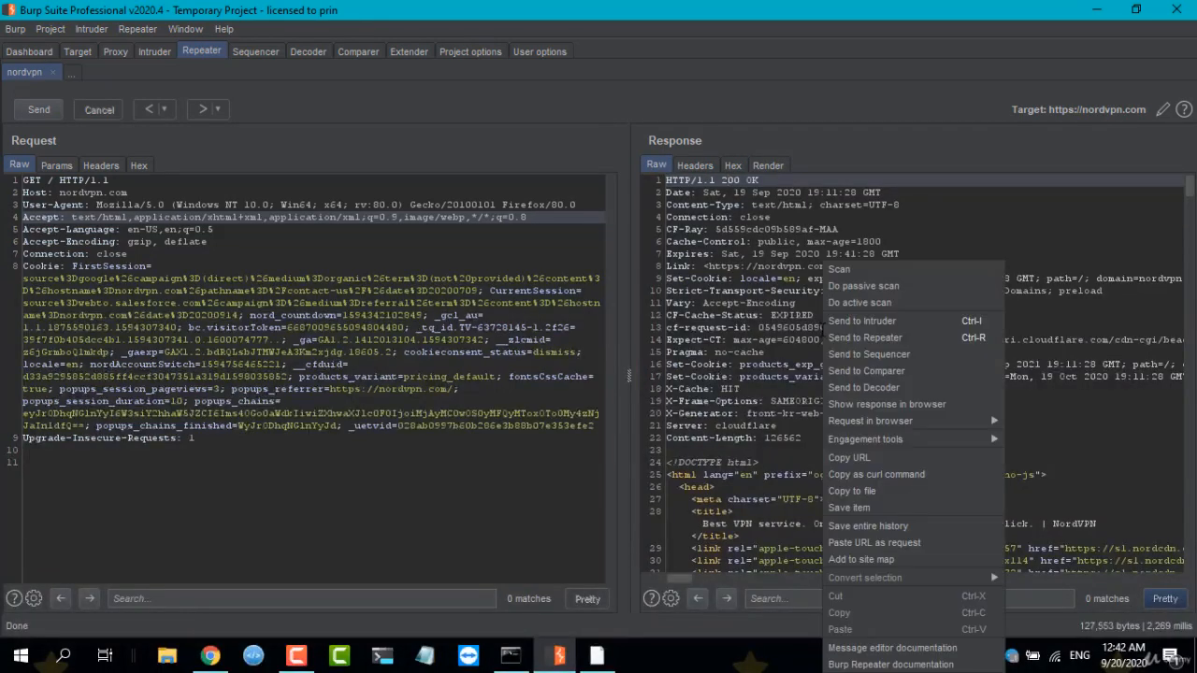
{"action": "left_click", "coordinate": [759, 315]}
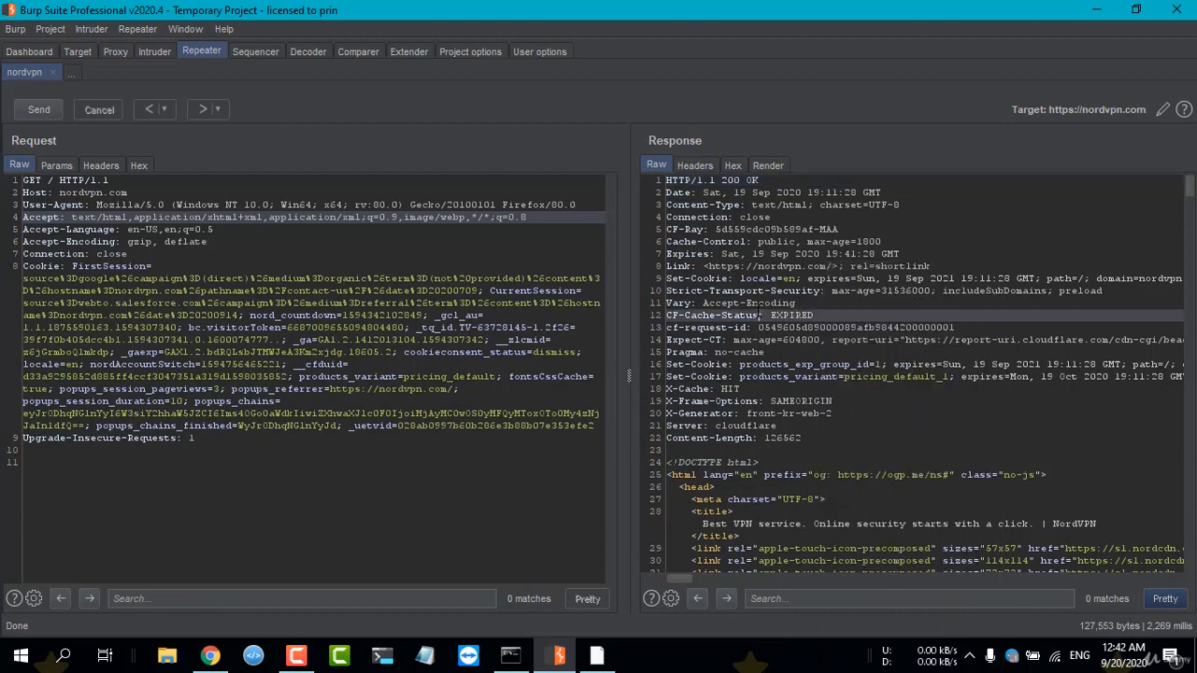
{"action": "right_click", "coordinate": [839, 315]}
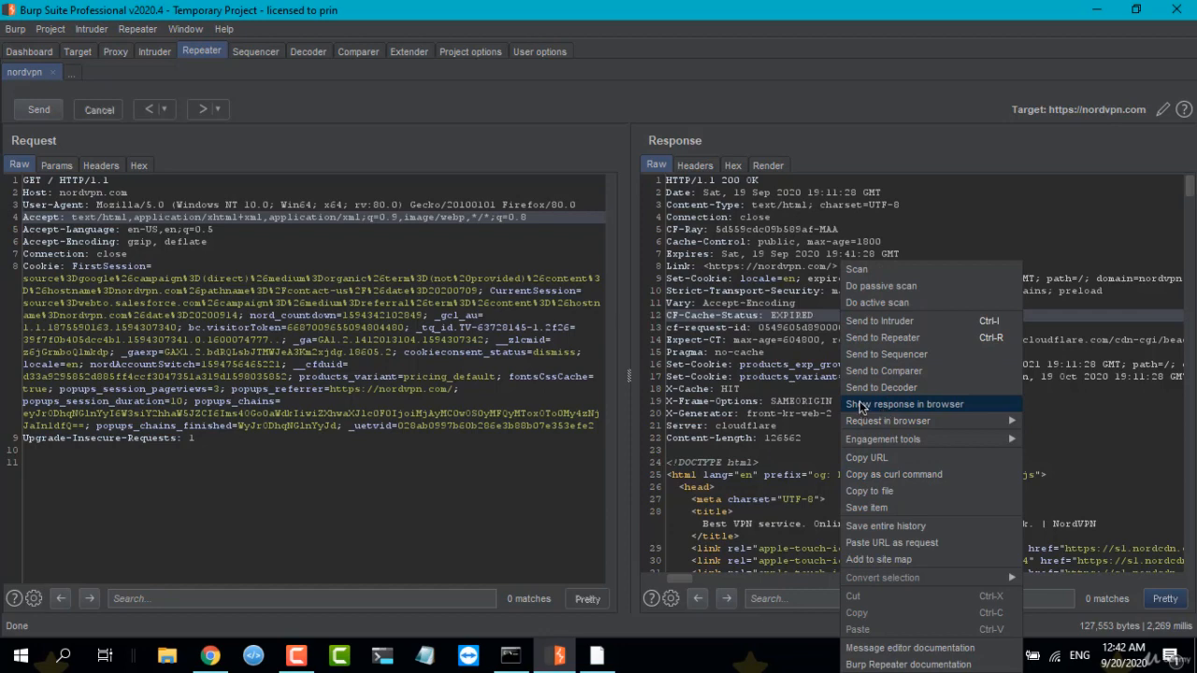
{"action": "left_click", "coordinate": [853, 404]}
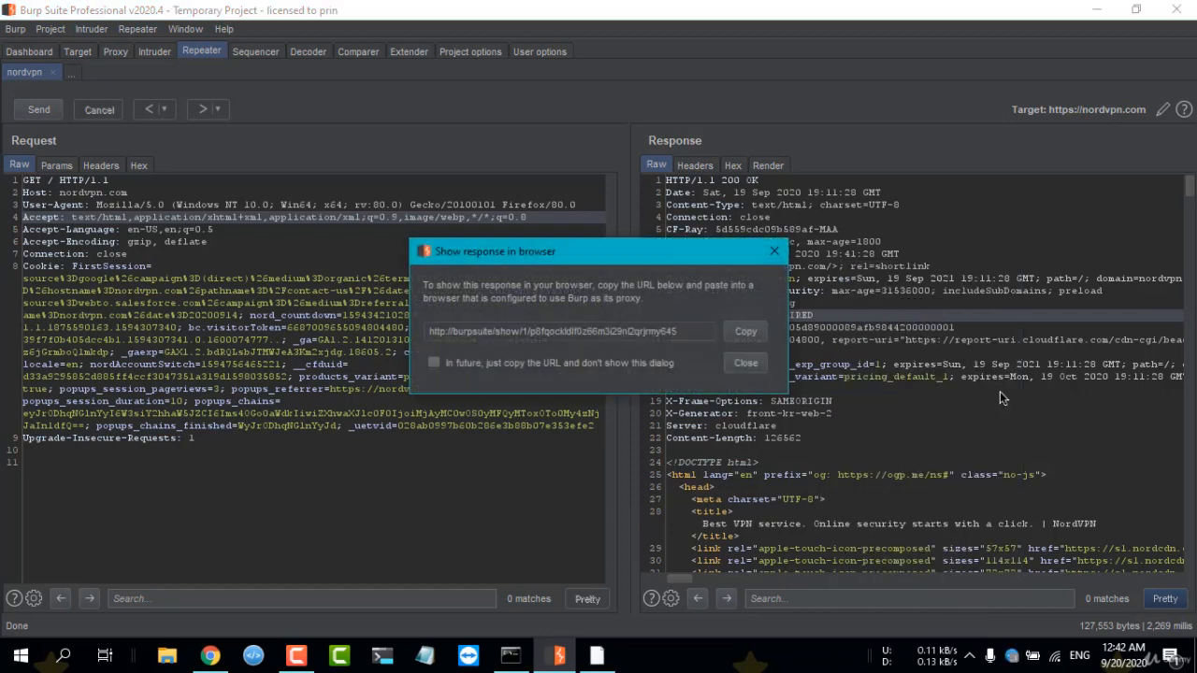
{"action": "left_click", "coordinate": [745, 332]}
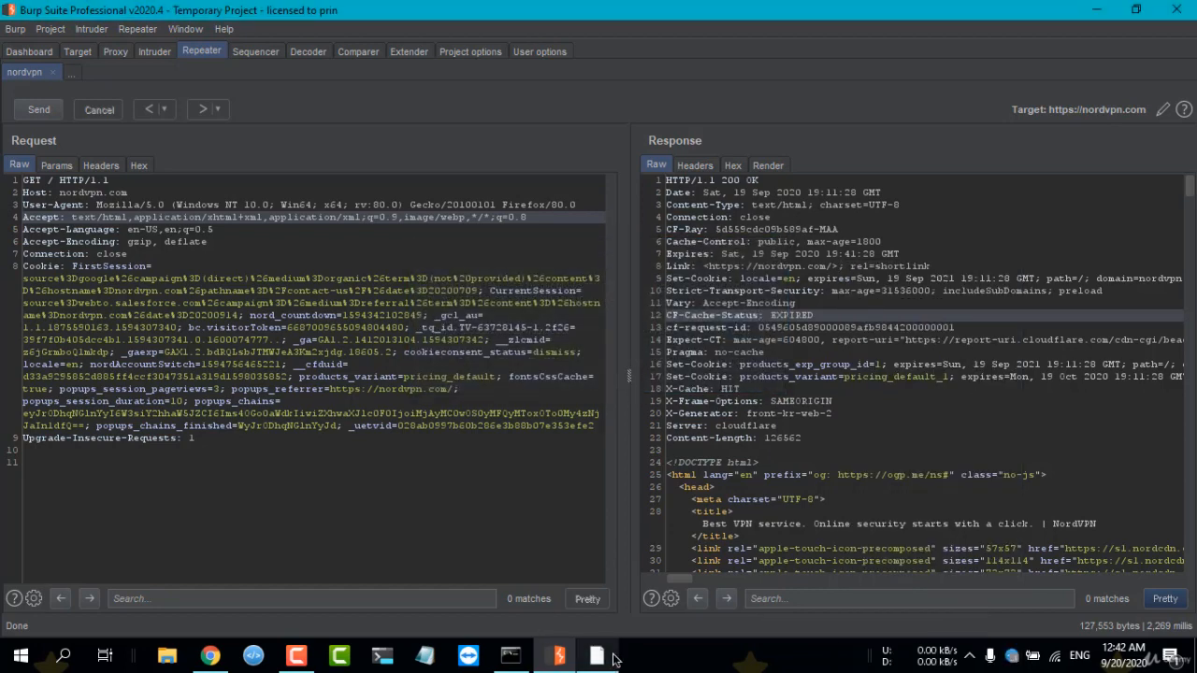
Switch to Firefox and load the copied Burp response URL in the new tab.
{"action": "left_click", "coordinate": [597, 656]}
{"action": "left_click", "coordinate": [211, 13]}
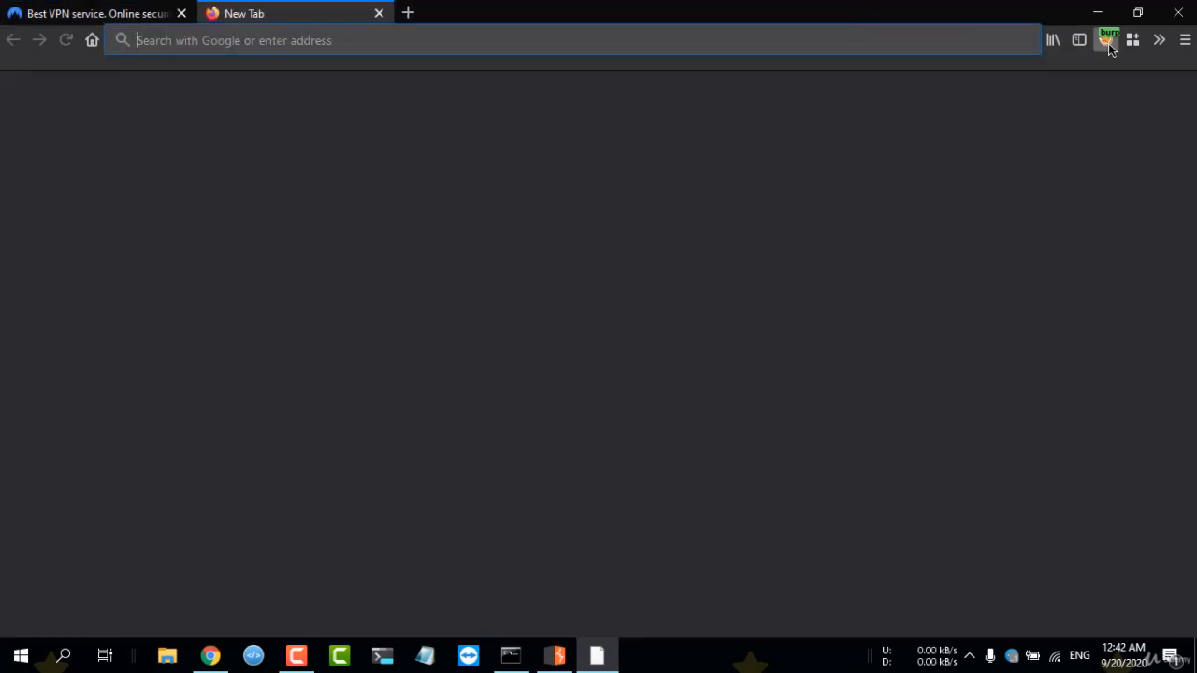
{"action": "right_click", "coordinate": [524, 38]}
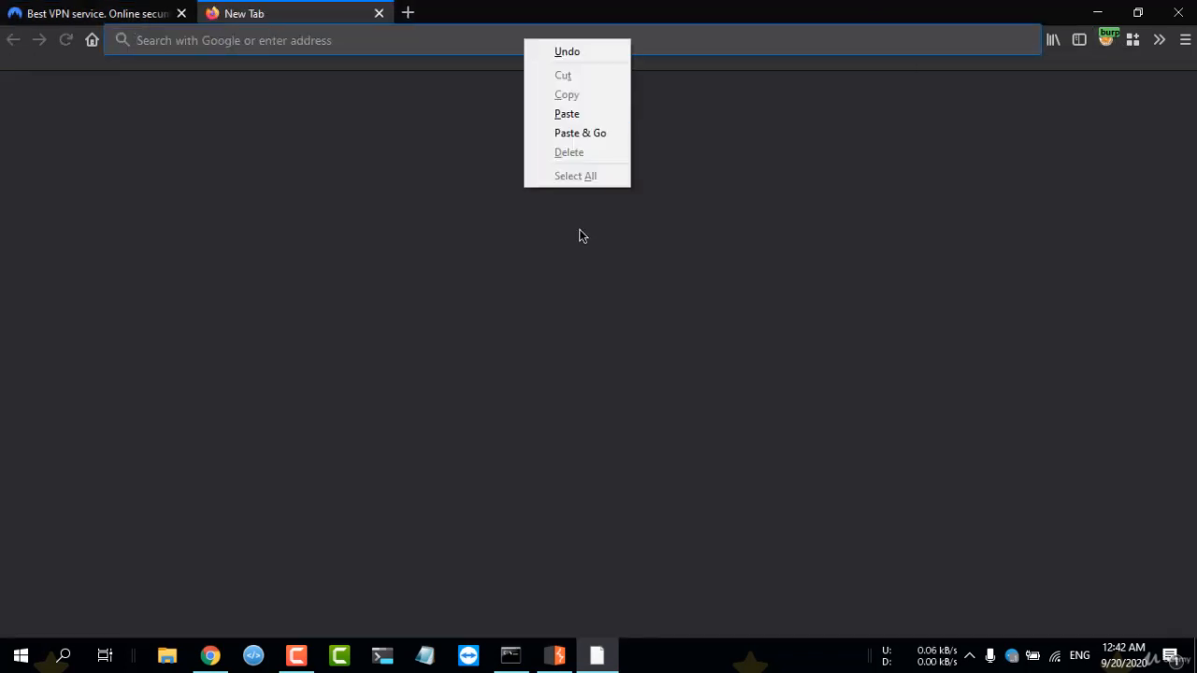
{"action": "left_click", "coordinate": [577, 131]}
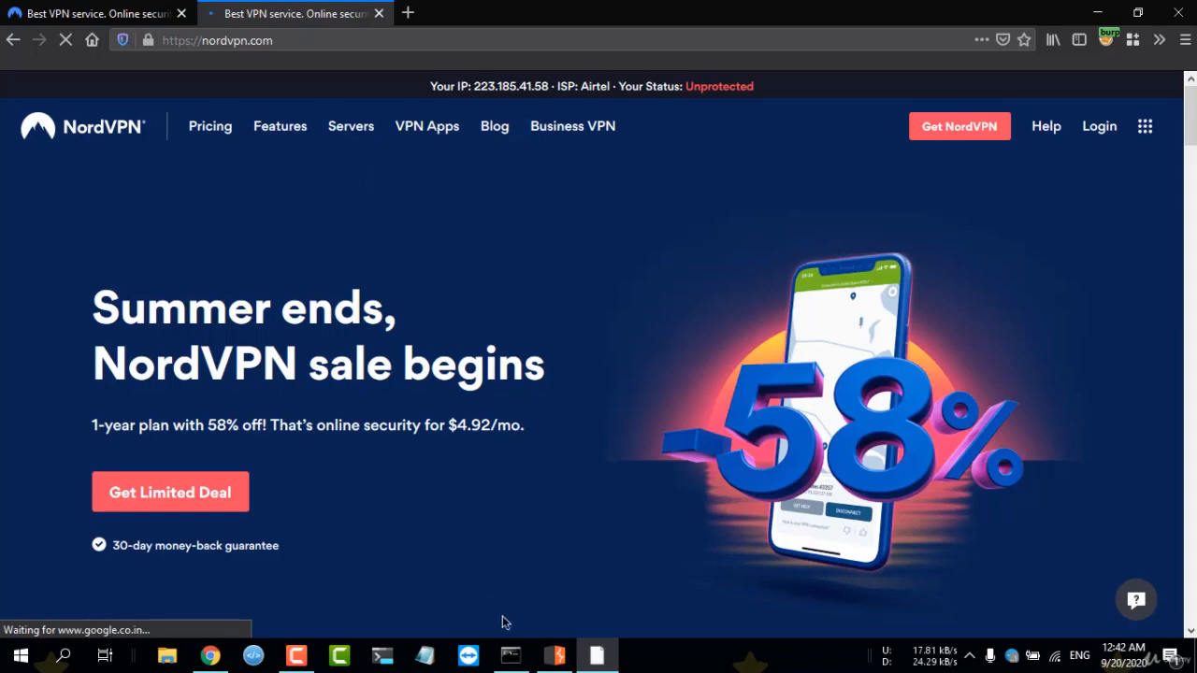
Compare the page loaded in Firefox with the raw response in Burp Suite, looking through the homepage sections.
{"action": "left_click", "coordinate": [554, 656]}
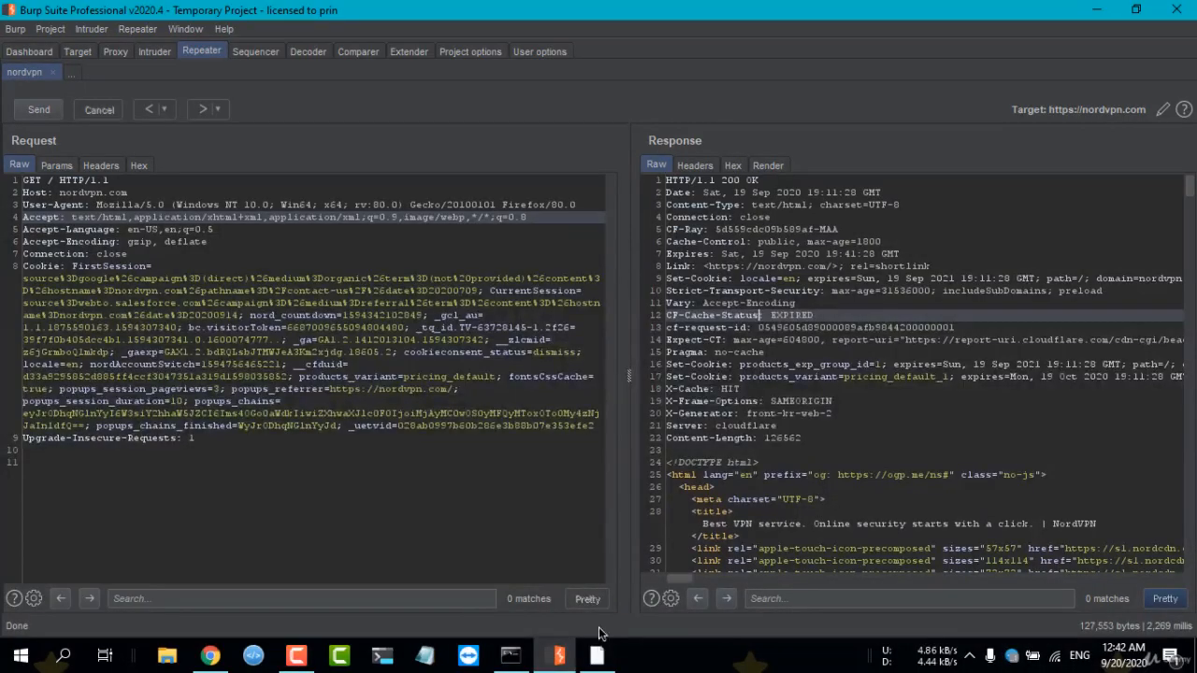
{"action": "left_click", "coordinate": [597, 655]}
{"action": "scroll", "coordinate": [505, 196], "scroll_direction": "down", "scroll_amount": 8}
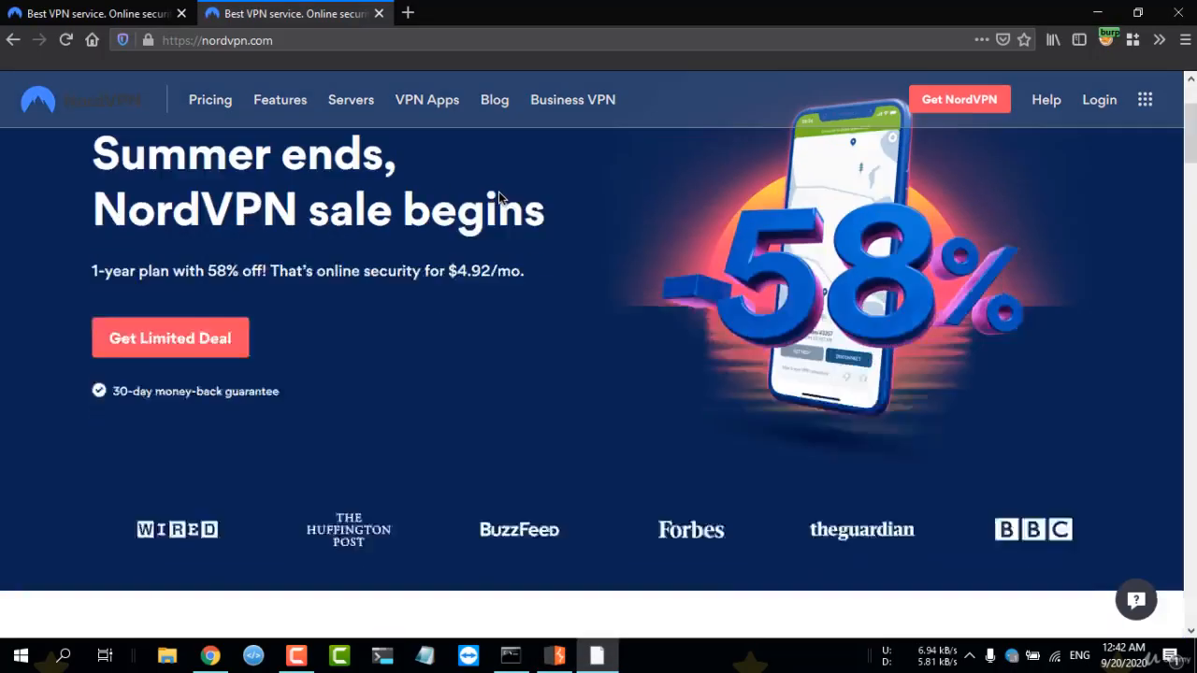
{"action": "scroll", "coordinate": [411, 309], "scroll_direction": "down", "scroll_amount": 5}
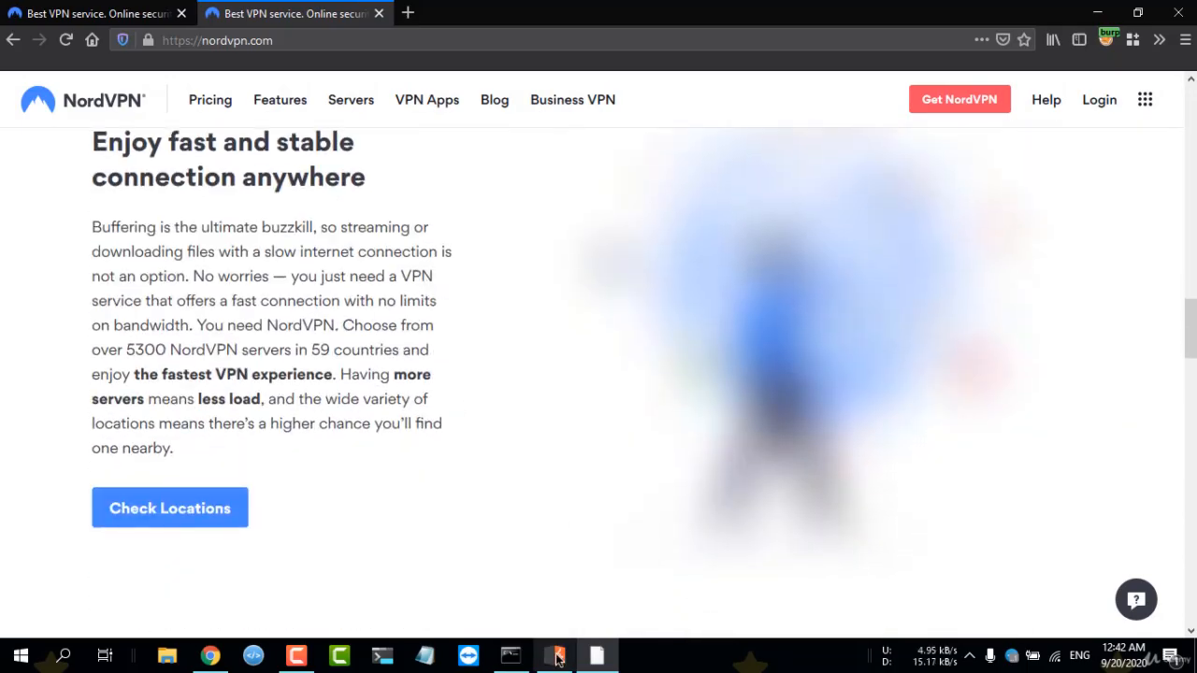
Return to Burp Suite, examine the HTML in the raw response and place the cursor after the request's Host value.
{"action": "left_click", "coordinate": [557, 656]}
{"action": "scroll", "coordinate": [830, 400], "scroll_direction": "down", "scroll_amount": 4}
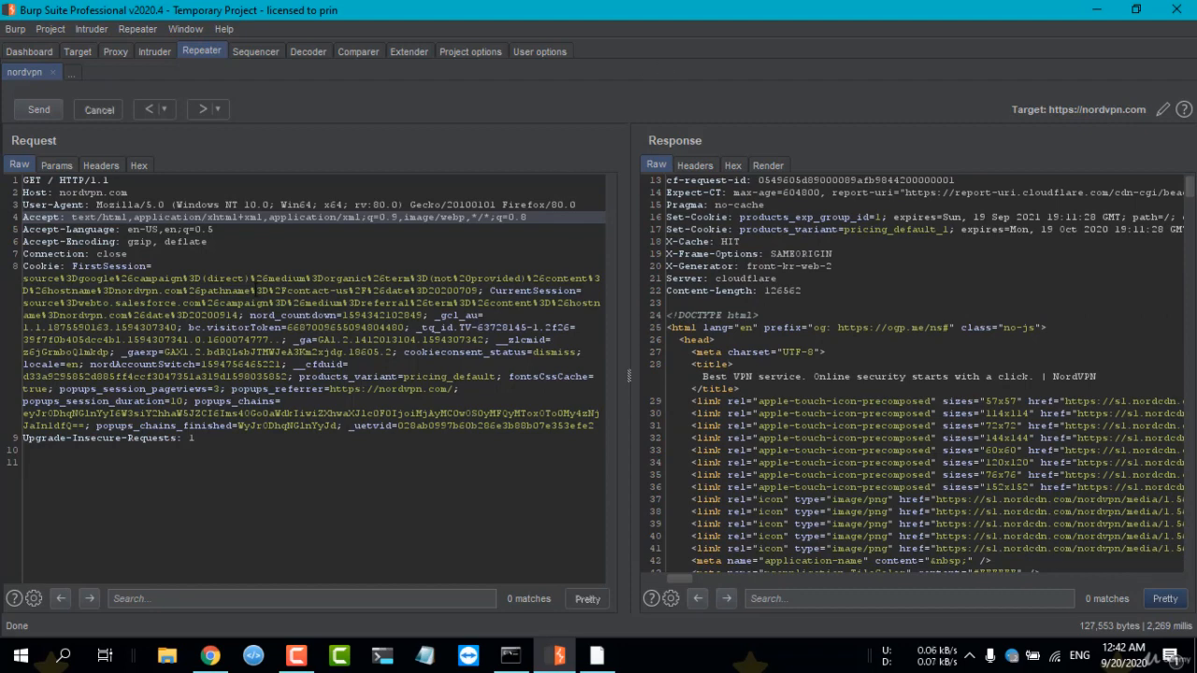
{"action": "left_click", "coordinate": [146, 194]}
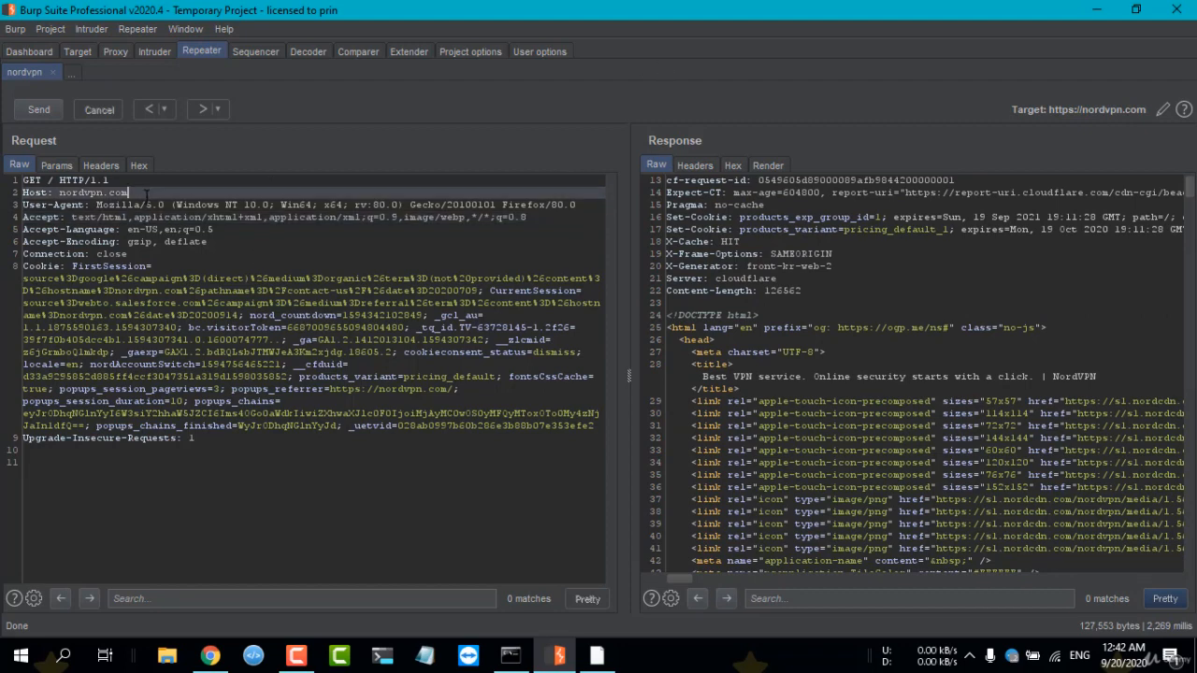
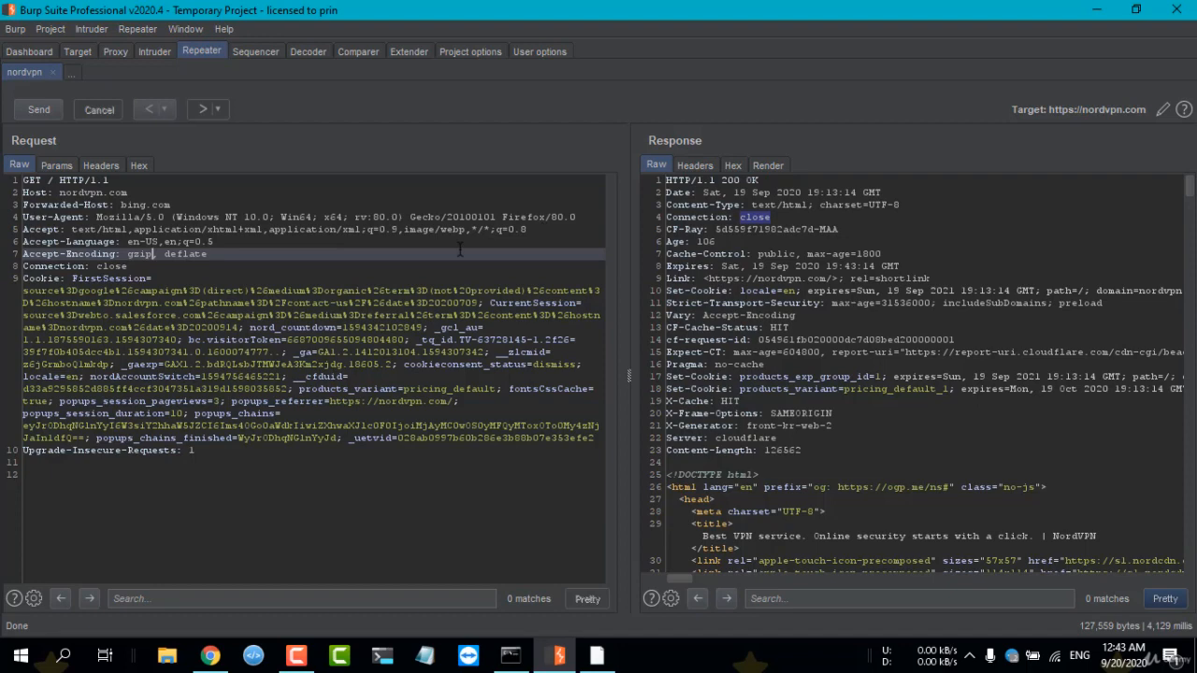
{"action": "left_click", "coordinate": [771, 339]}
{"action": "scroll", "coordinate": [771, 340], "scroll_direction": "down", "scroll_amount": 5}
{"action": "scroll", "coordinate": [771, 340], "scroll_direction": "up", "scroll_amount": 5}
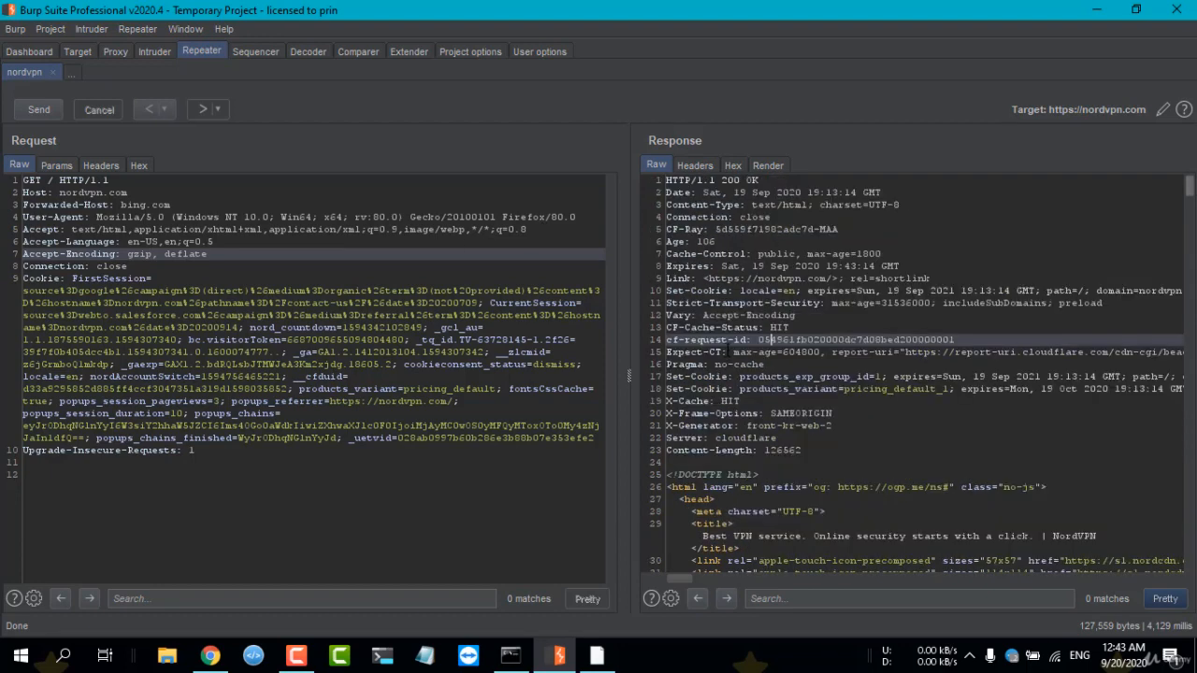
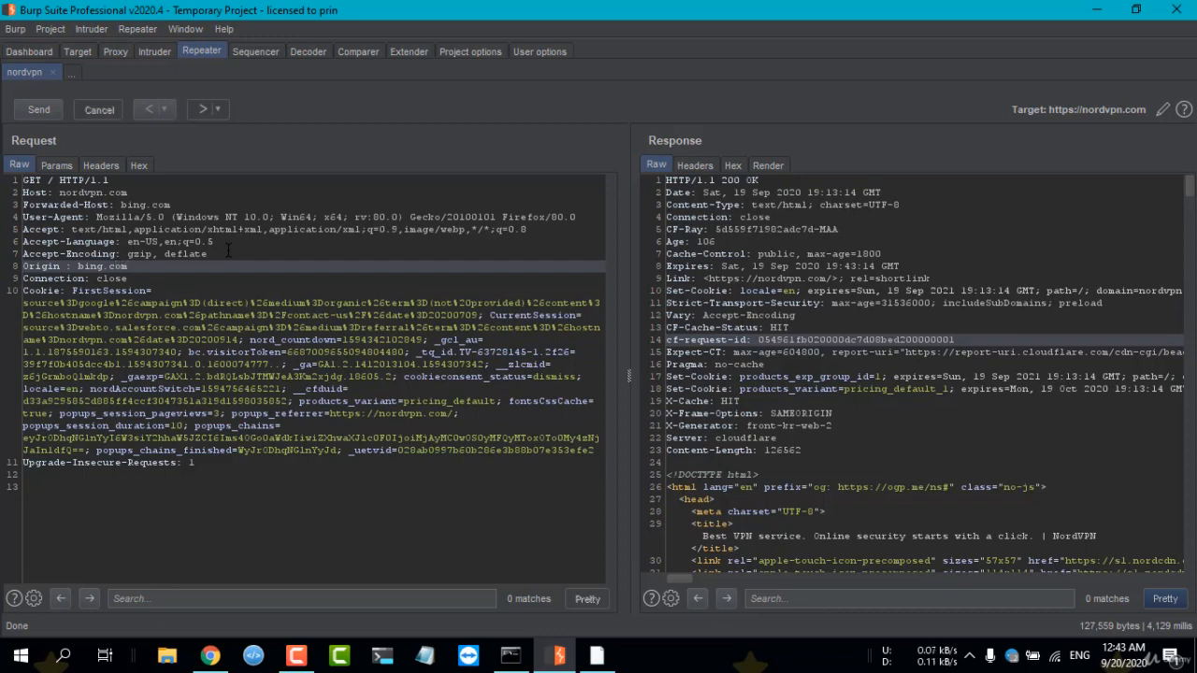
Send the modified nordvpn.com request with the Forwarded-Host and Origin headers set to bing.com.
{"action": "left_click", "coordinate": [38, 110]}
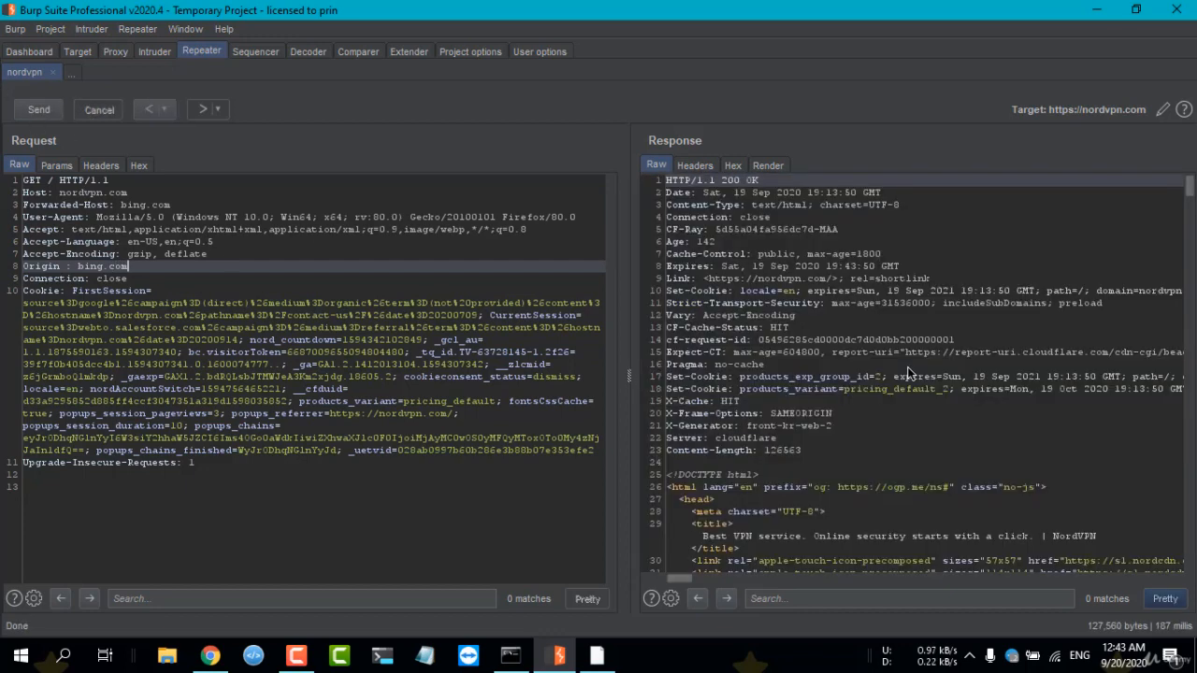
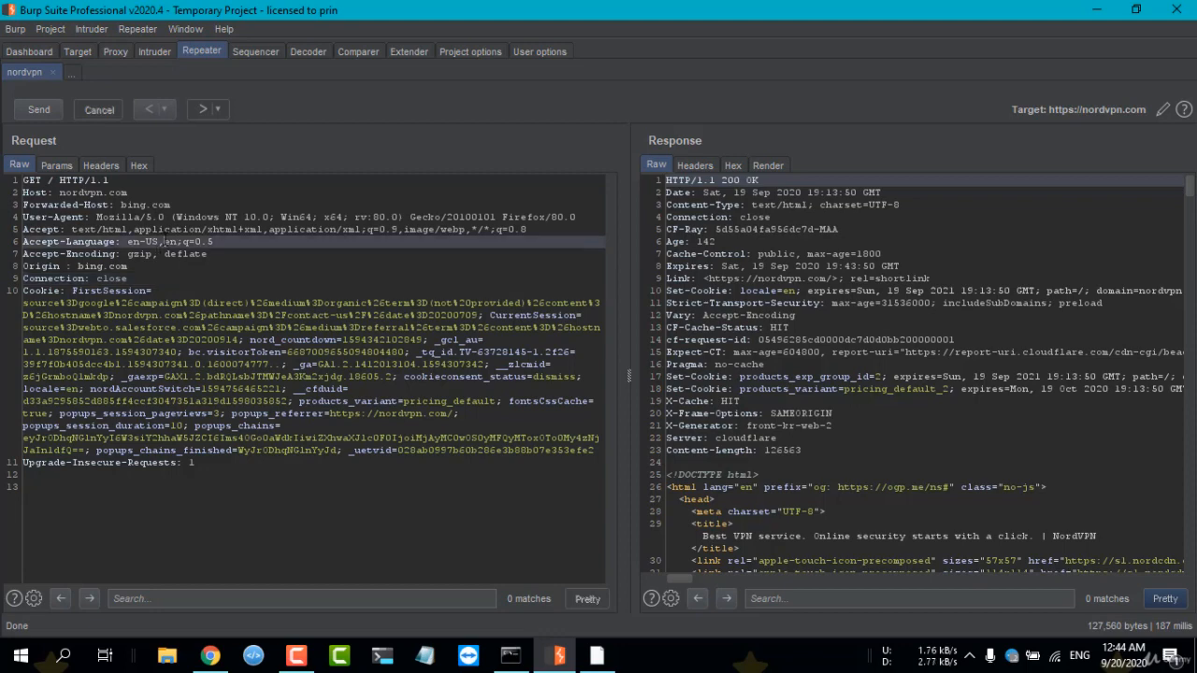
Send the bat.bing.com GET /bat.js request from the target site map to Repeater.
{"action": "left_click", "coordinate": [78, 52]}
{"action": "left_click", "coordinate": [105, 136]}
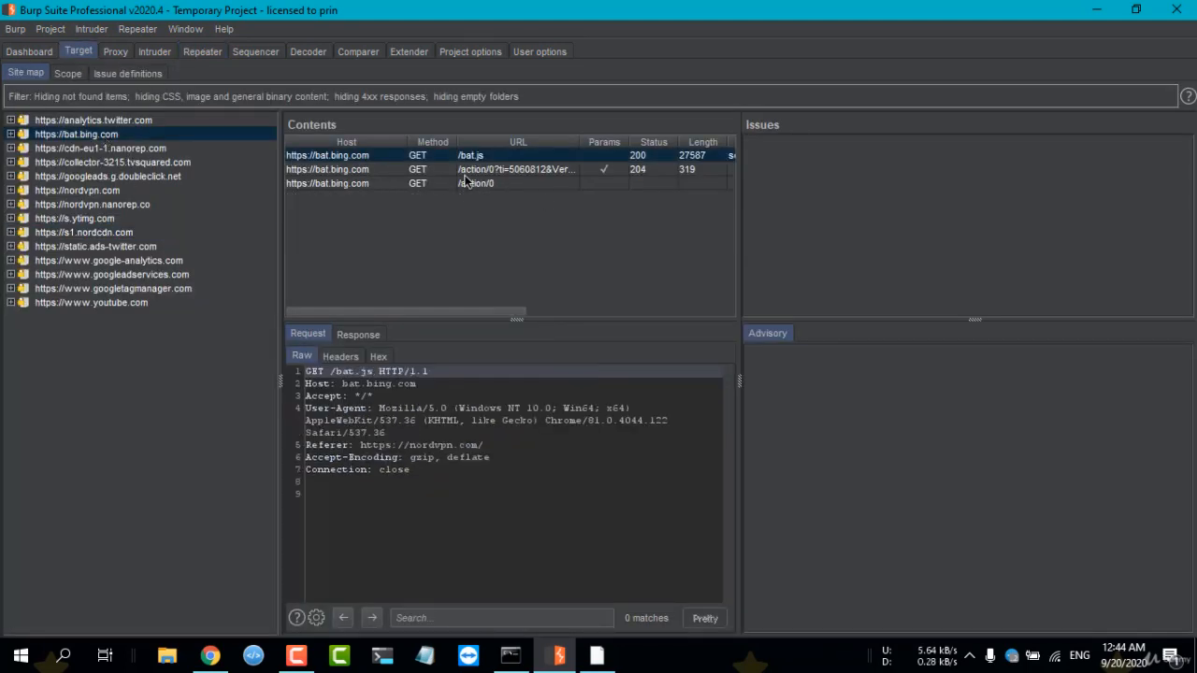
{"action": "right_click", "coordinate": [448, 419]}
{"action": "left_click", "coordinate": [505, 387]}
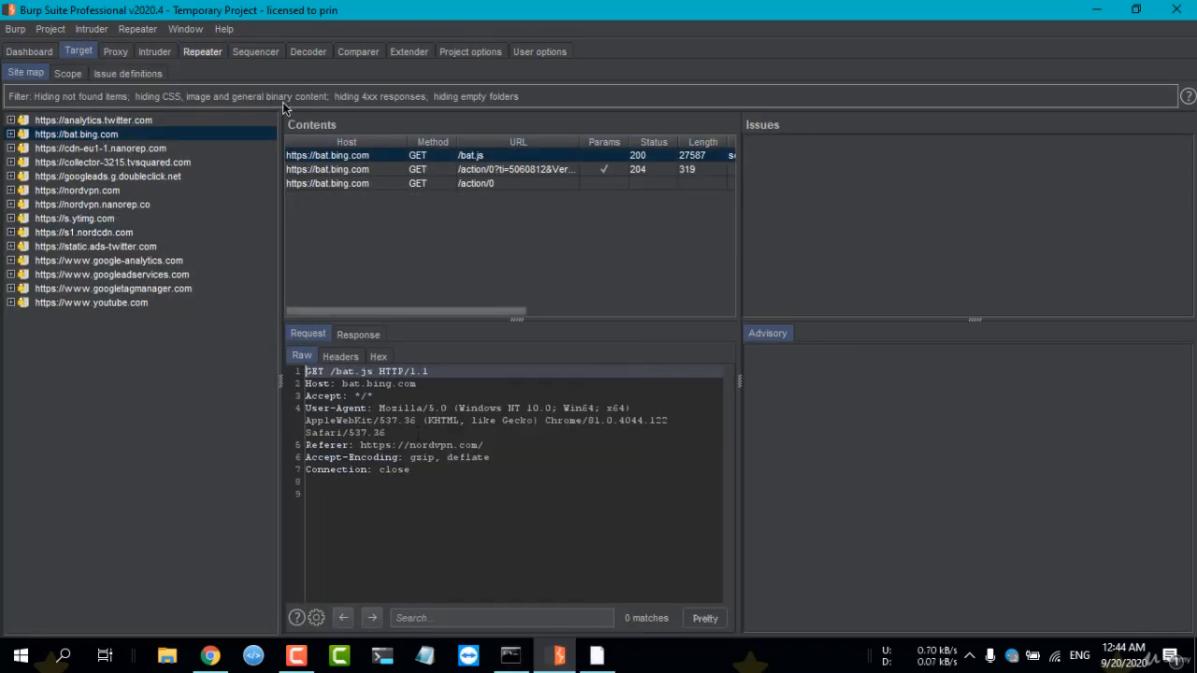
Issue the bat.bing.com /bat.js request in Repeater and look through the raw JavaScript response.
{"action": "left_click", "coordinate": [199, 54]}
{"action": "left_click", "coordinate": [35, 113]}
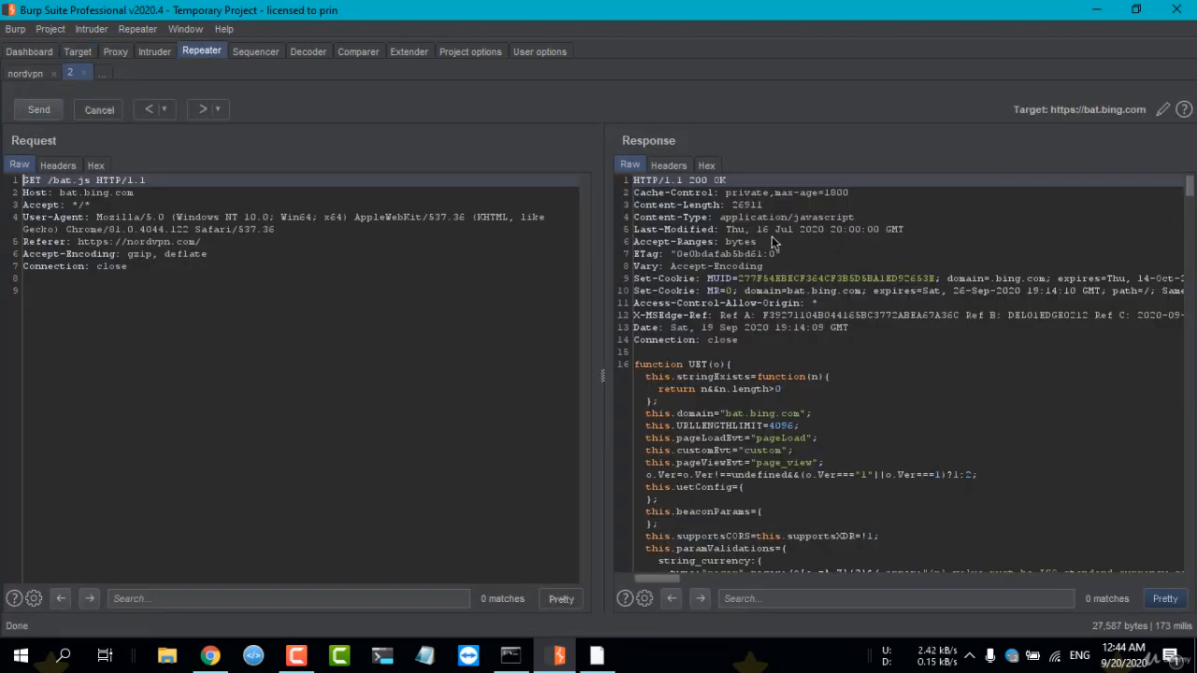
{"action": "scroll", "coordinate": [834, 377], "scroll_direction": "down", "scroll_amount": 10}
{"action": "scroll", "coordinate": [834, 384], "scroll_direction": "down", "scroll_amount": 5}
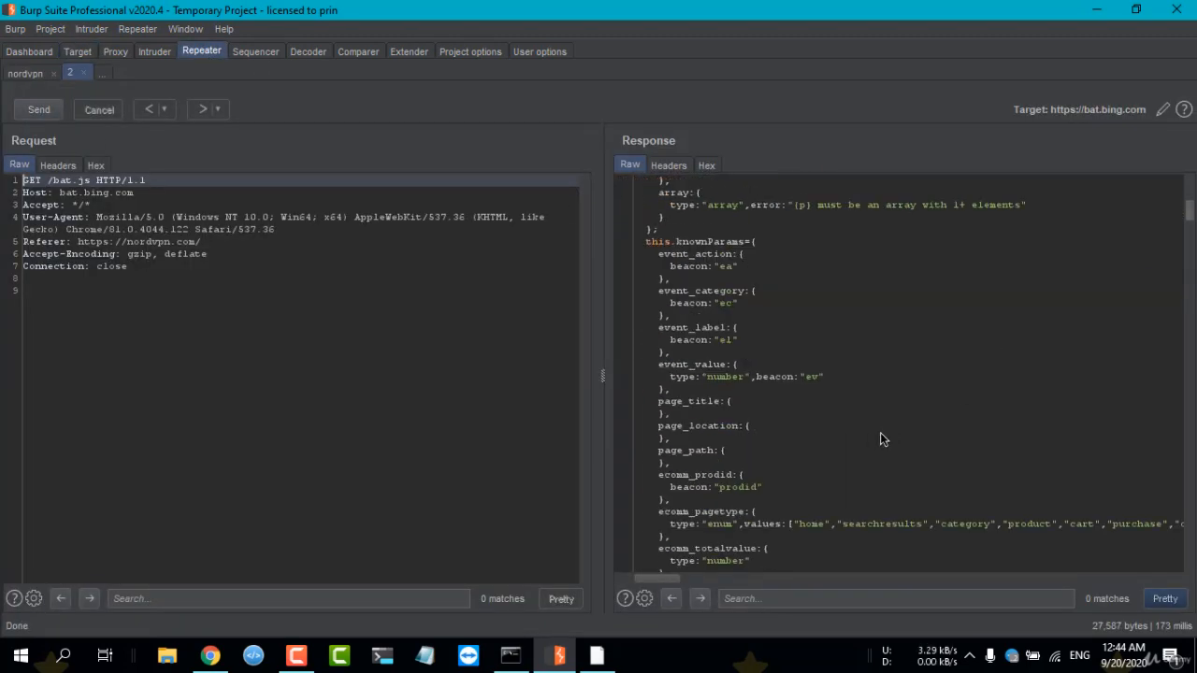
{"action": "scroll", "coordinate": [883, 442], "scroll_direction": "down", "scroll_amount": 10}
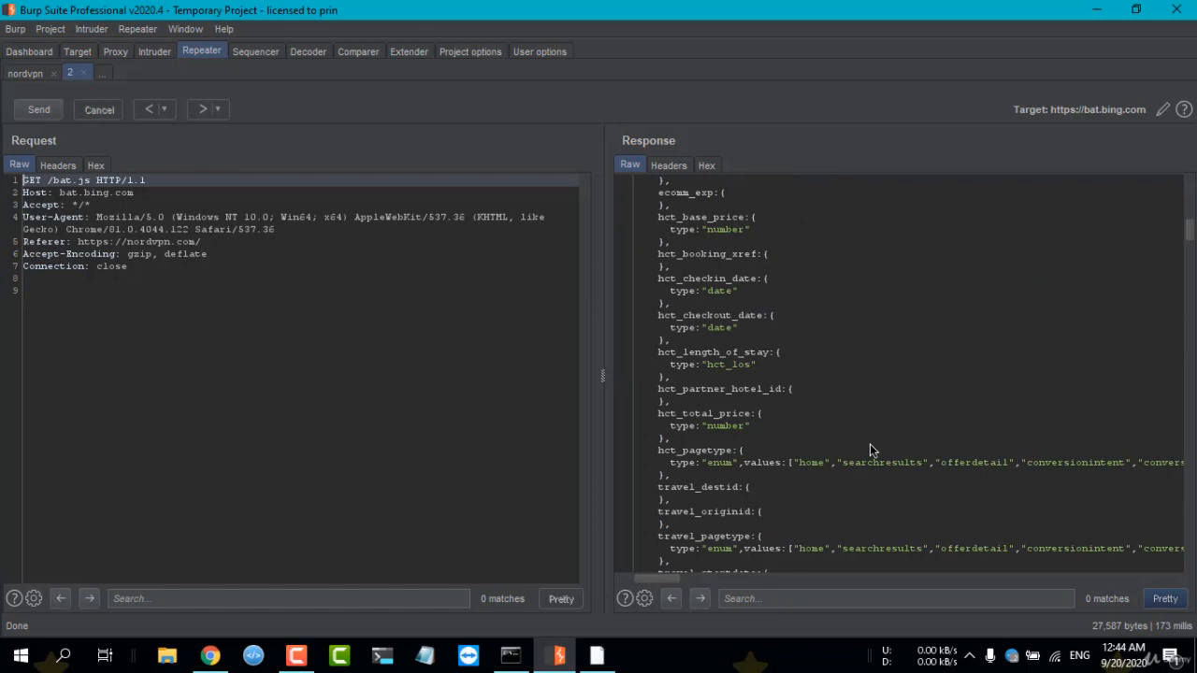
{"action": "left_click", "coordinate": [108, 52]}
{"action": "left_click", "coordinate": [212, 52]}
{"action": "scroll", "coordinate": [725, 272], "scroll_direction": "up", "scroll_amount": 10}
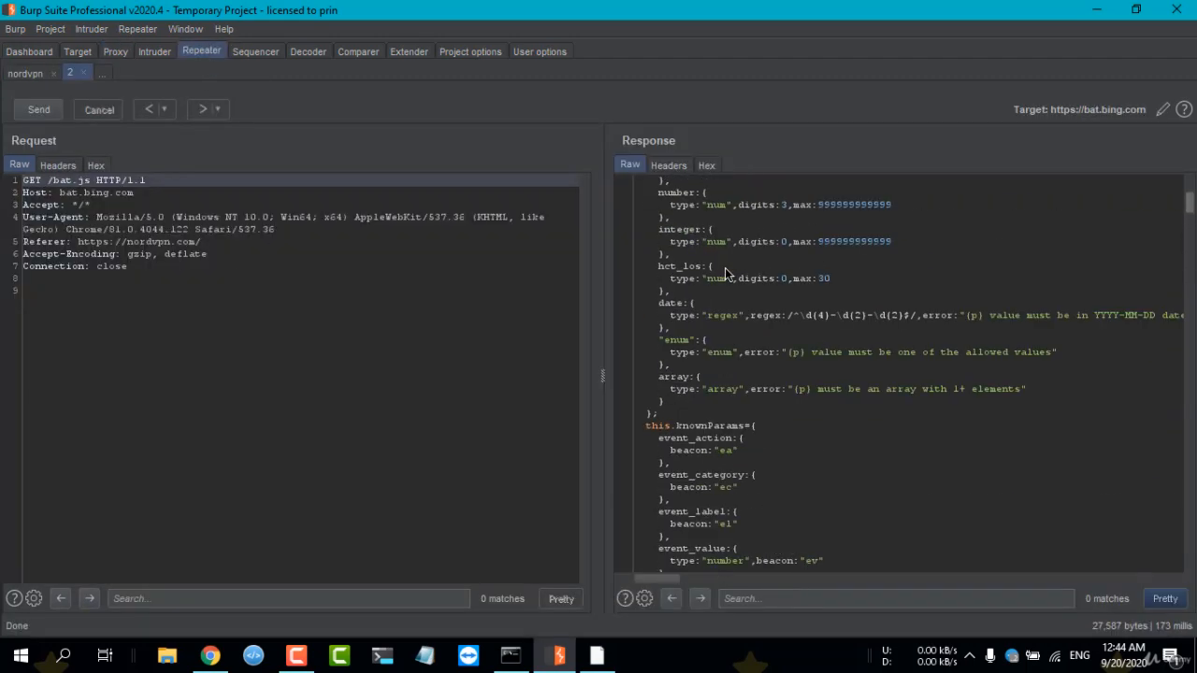
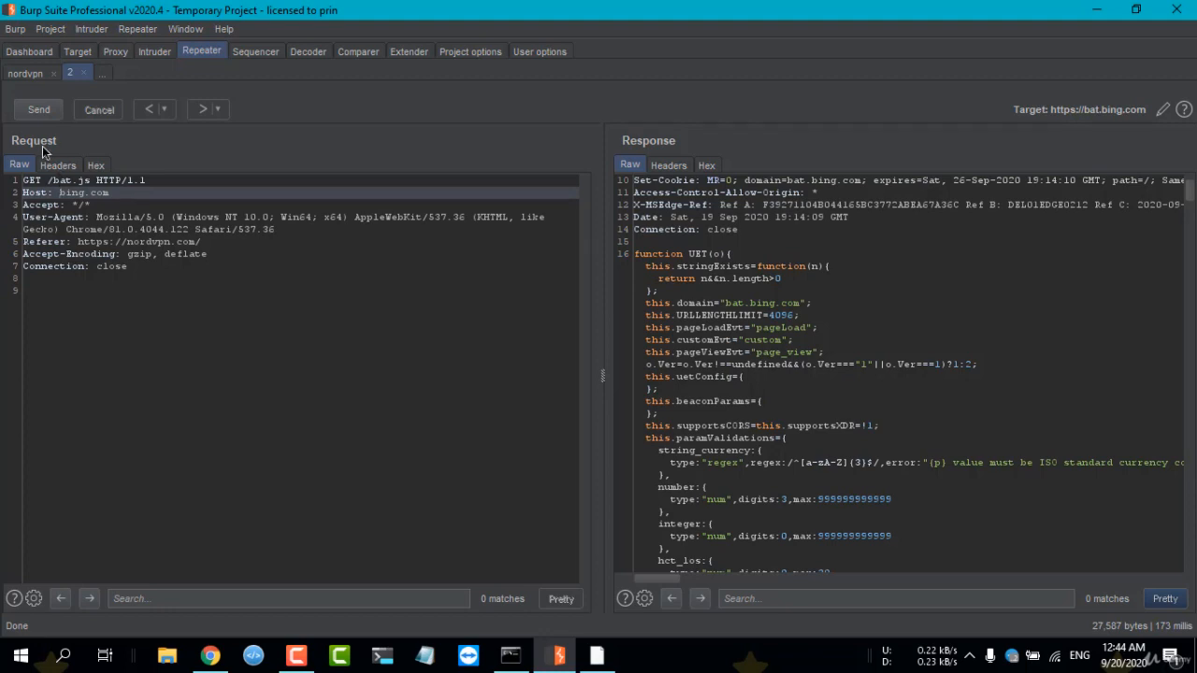
Issue the GET /bat.js request to bat.bing.com with its Host header changed to bing.com.
{"action": "left_click", "coordinate": [39, 109]}
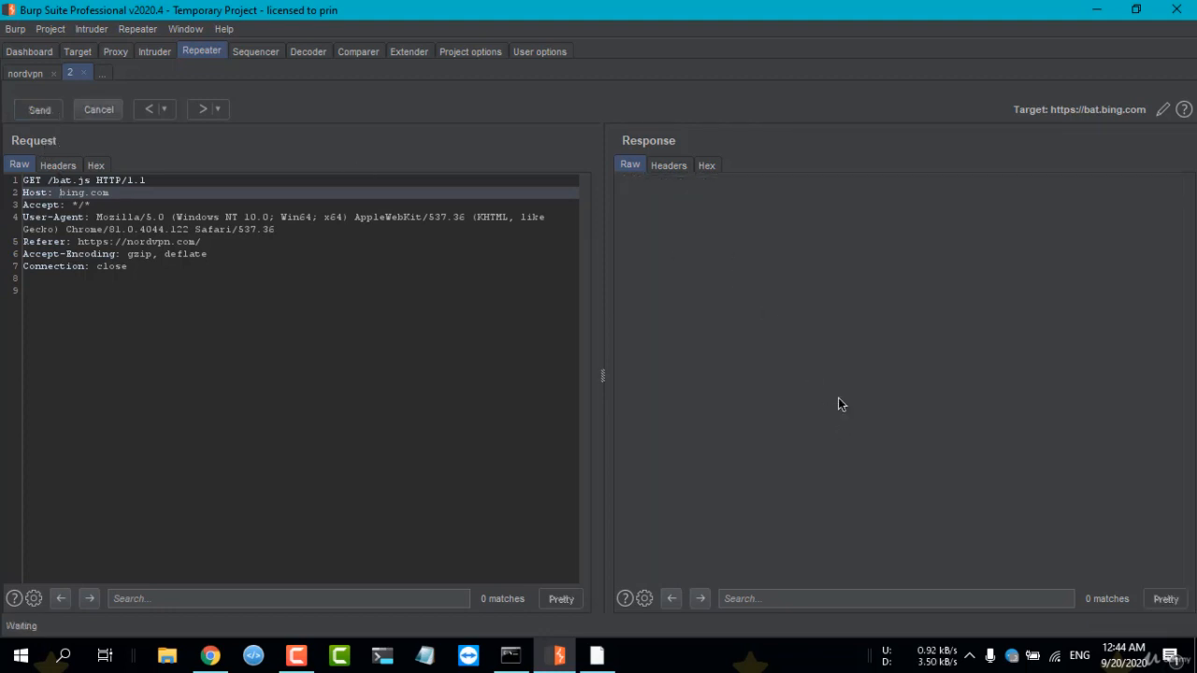
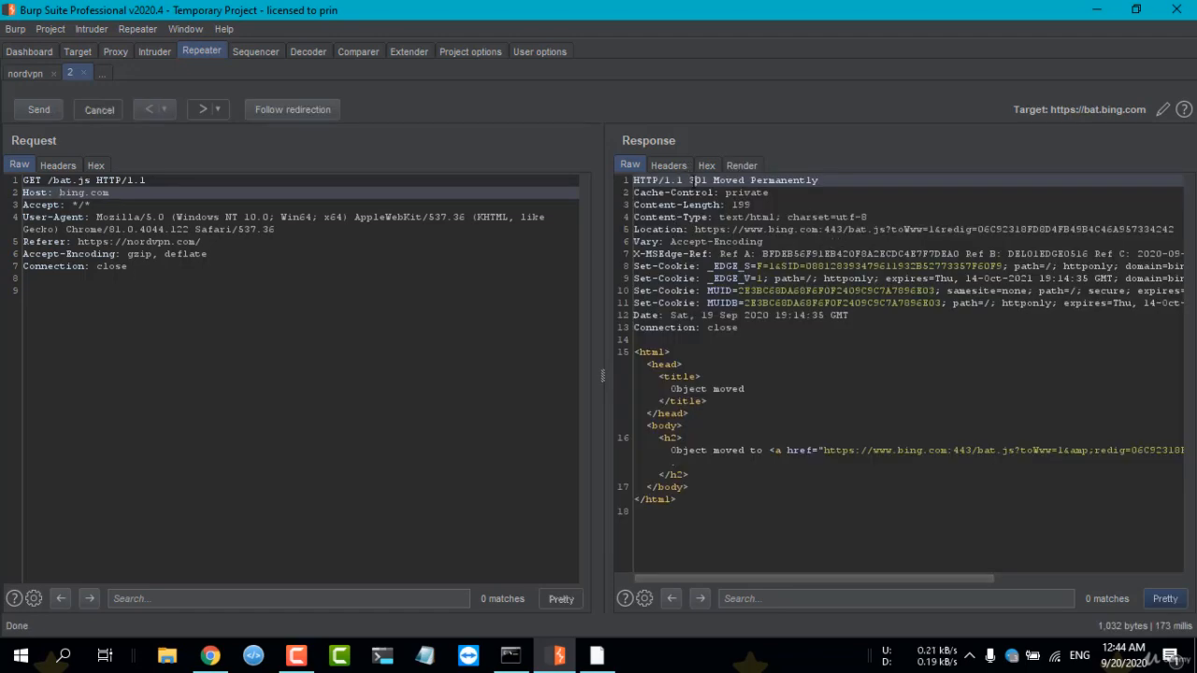
{"action": "left_click", "coordinate": [81, 203]}
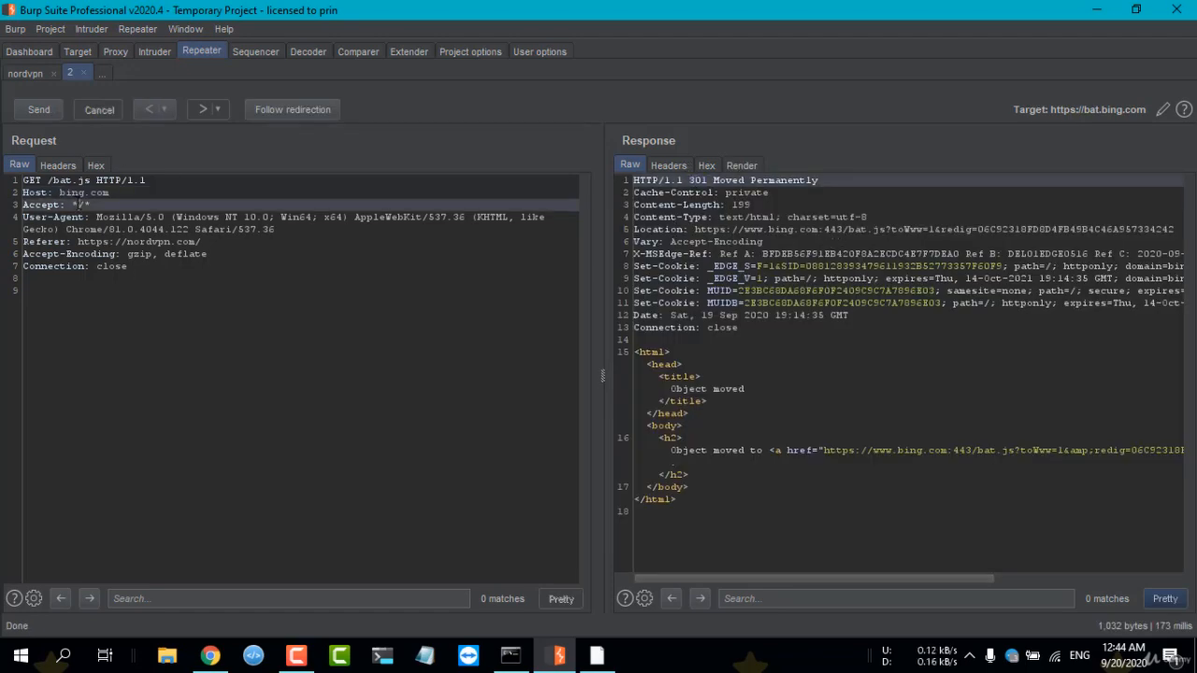
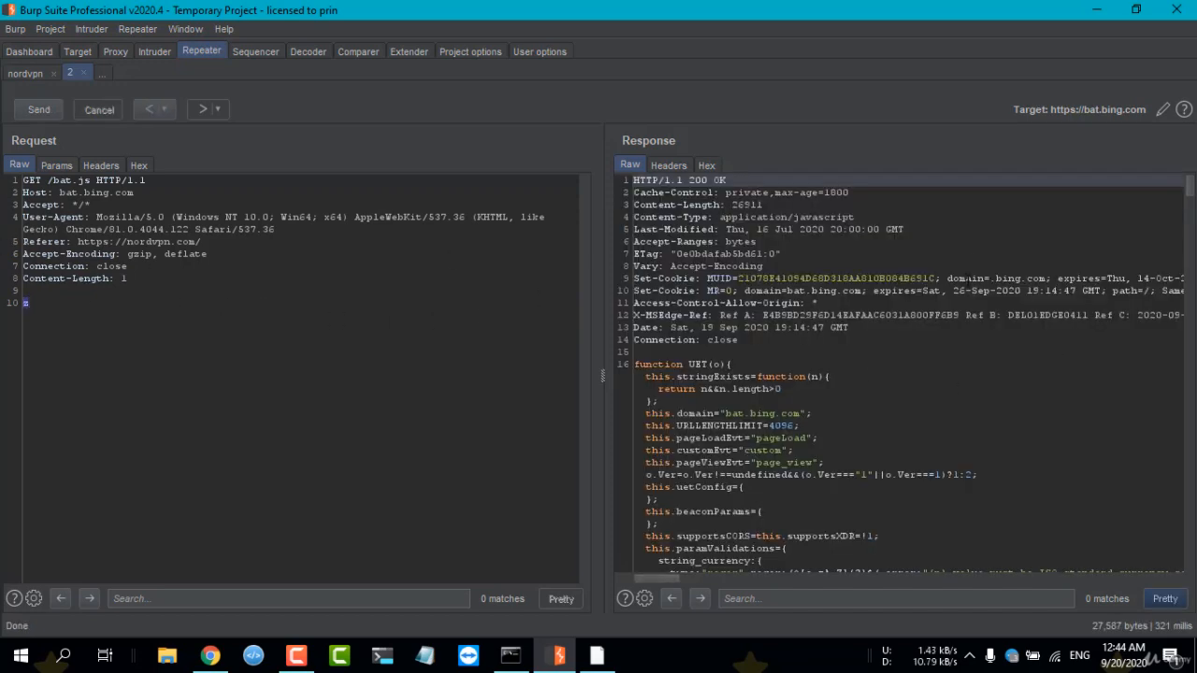
Look through the JavaScript body of the bat.bing.com response.
{"action": "scroll", "coordinate": [878, 327], "scroll_direction": "down", "scroll_amount": 6}
{"action": "scroll", "coordinate": [878, 327], "scroll_direction": "up", "scroll_amount": 3}
{"action": "scroll", "coordinate": [878, 327], "scroll_direction": "down", "scroll_amount": 8}
{"action": "right_click", "coordinate": [809, 344]}
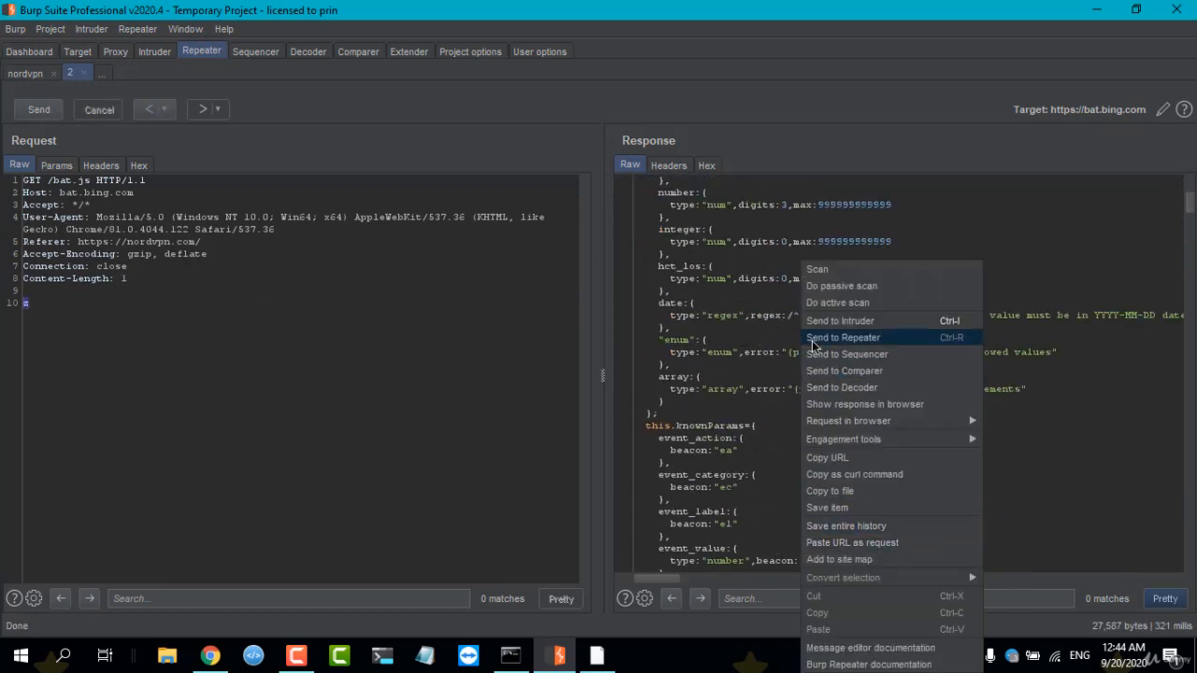
{"action": "left_click", "coordinate": [79, 92]}
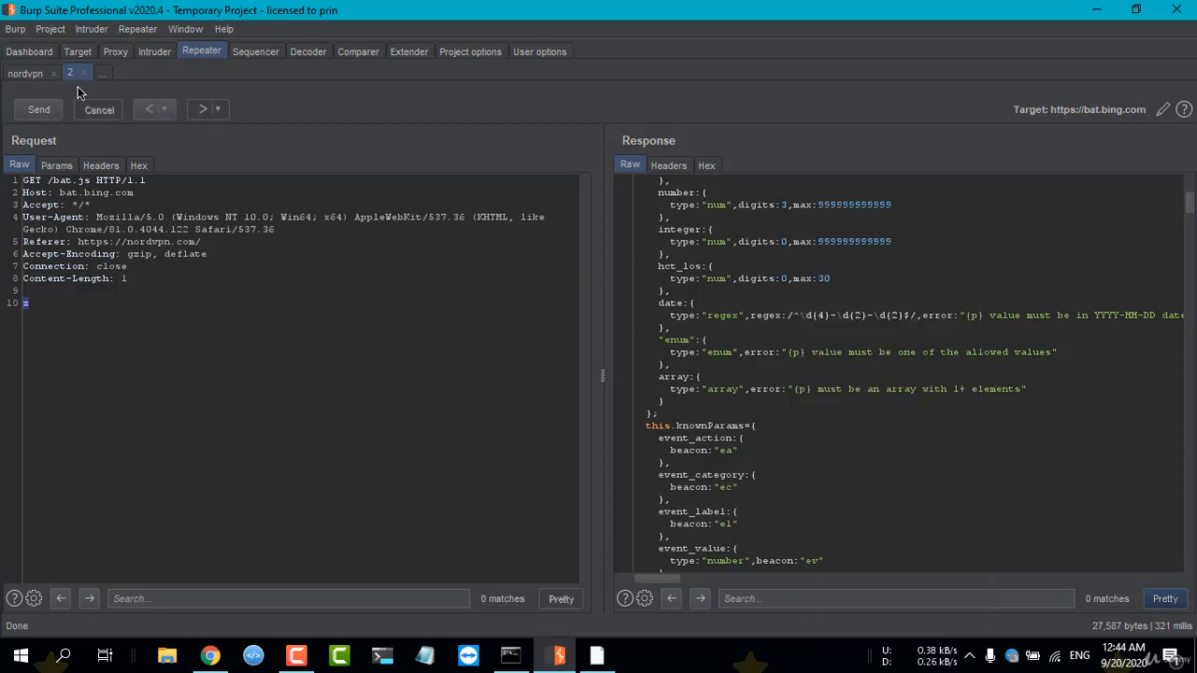
{"action": "left_click", "coordinate": [103, 74]}
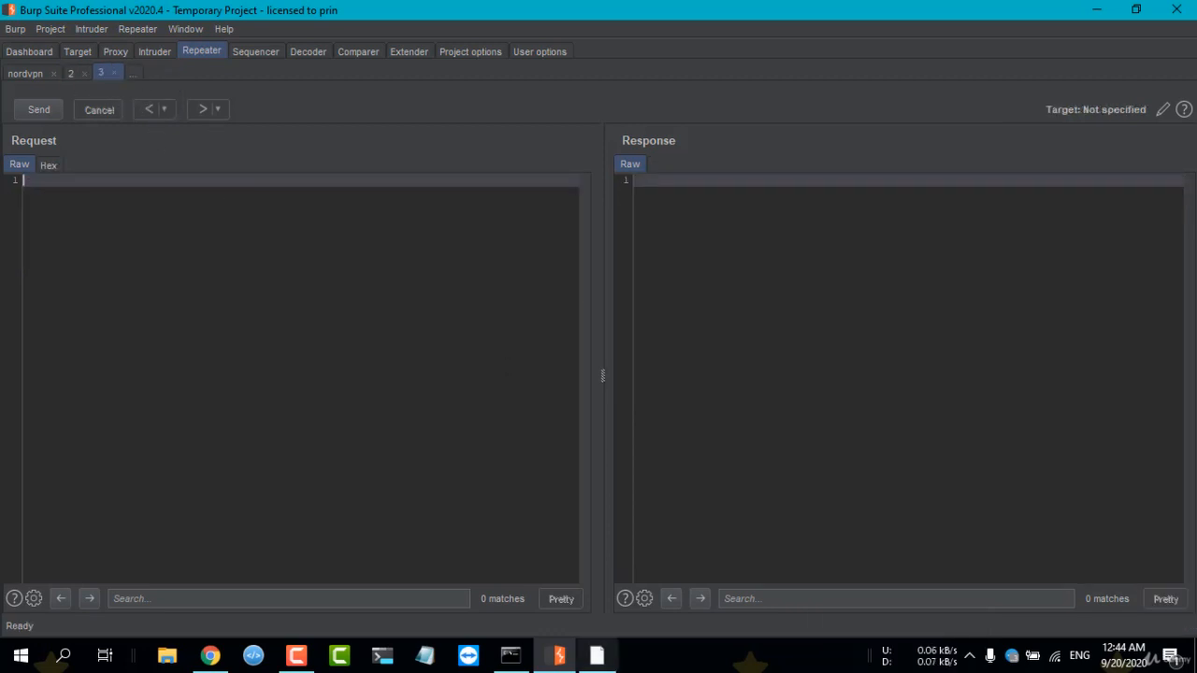
{"action": "left_click", "coordinate": [596, 654]}
{"action": "left_click", "coordinate": [289, 42]}
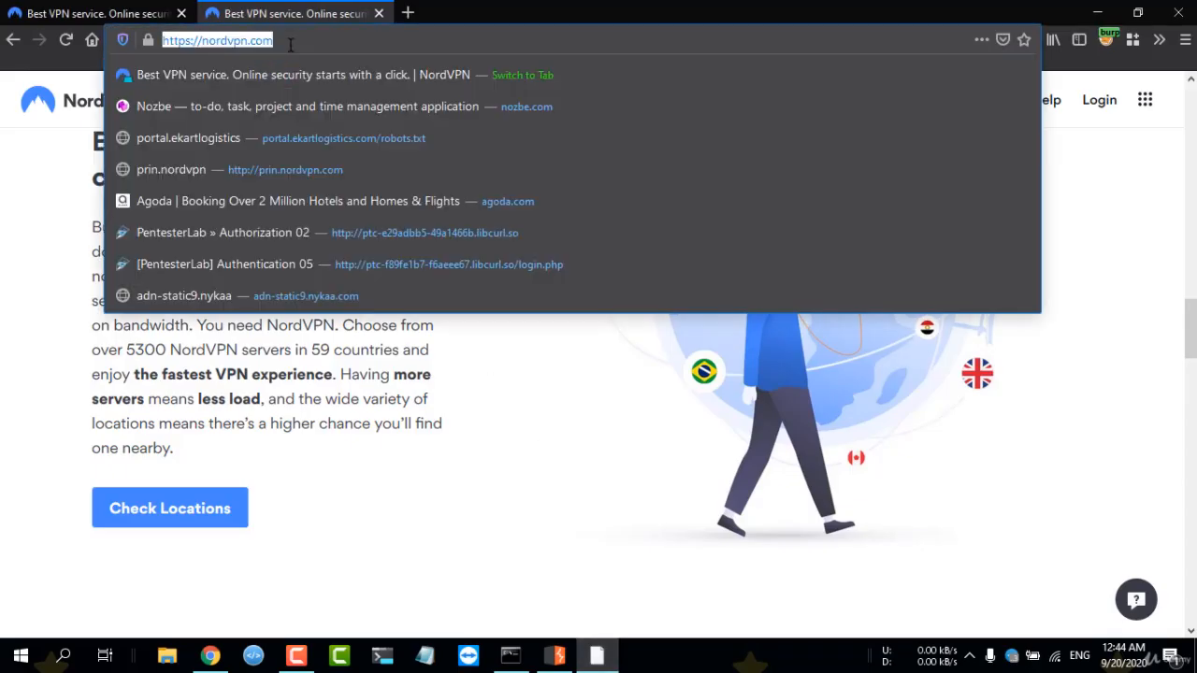
{"action": "right_click", "coordinate": [292, 42]}
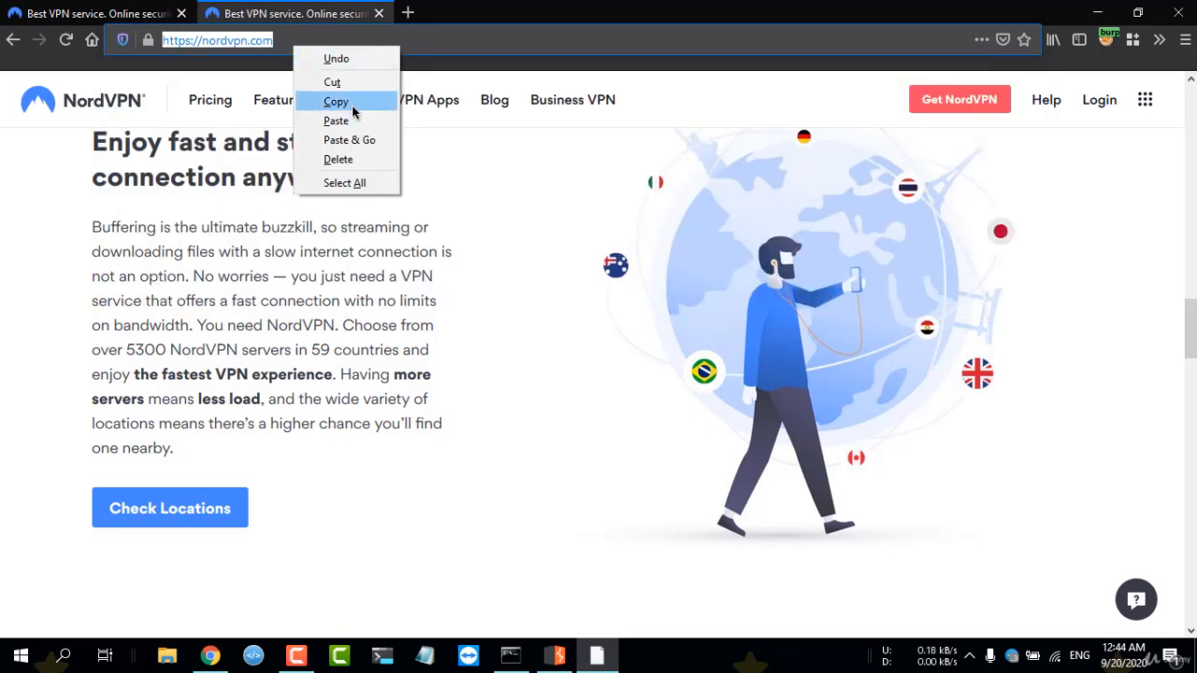
{"action": "left_click", "coordinate": [340, 101]}
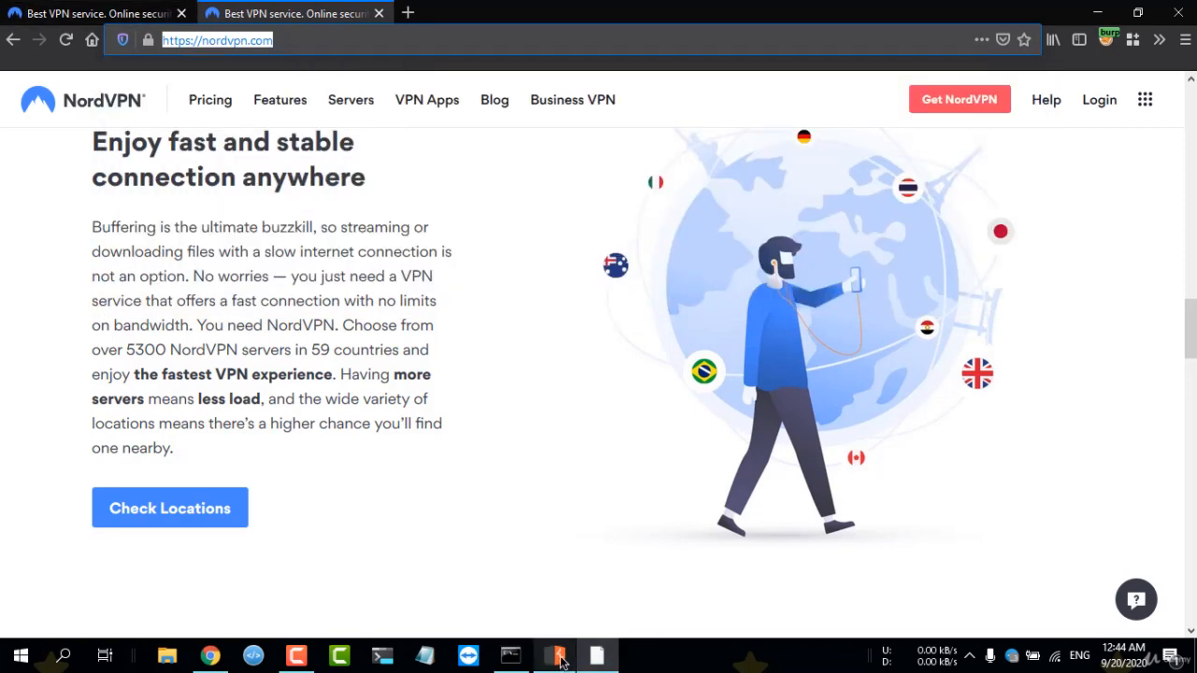
Switch back to Burp Suite and paste the copied URL as a request into the blank third Repeater request.
{"action": "left_click", "coordinate": [506, 561]}
{"action": "left_click", "coordinate": [111, 53]}
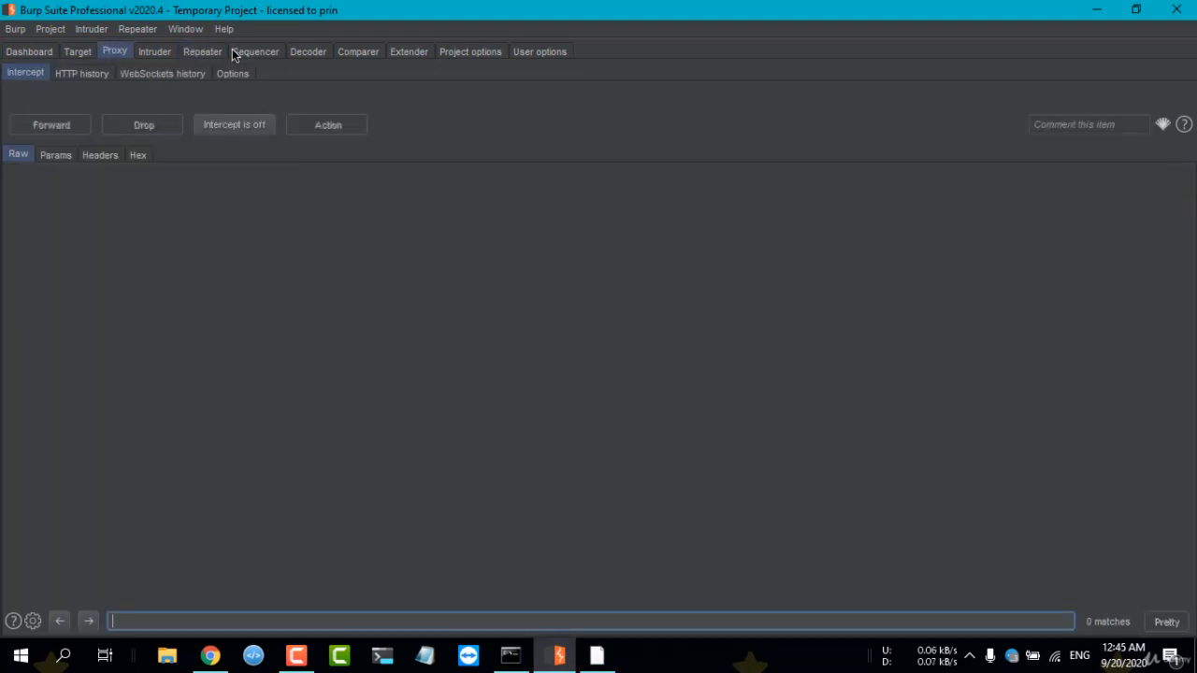
{"action": "left_click", "coordinate": [202, 53]}
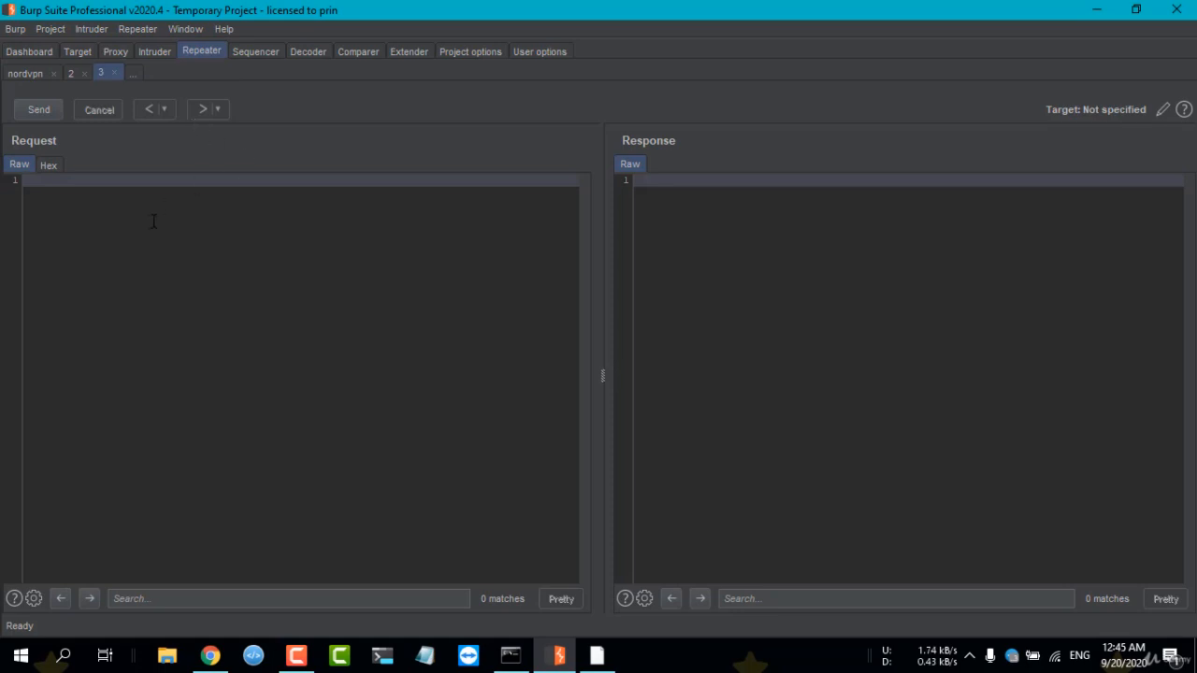
{"action": "right_click", "coordinate": [152, 215]}
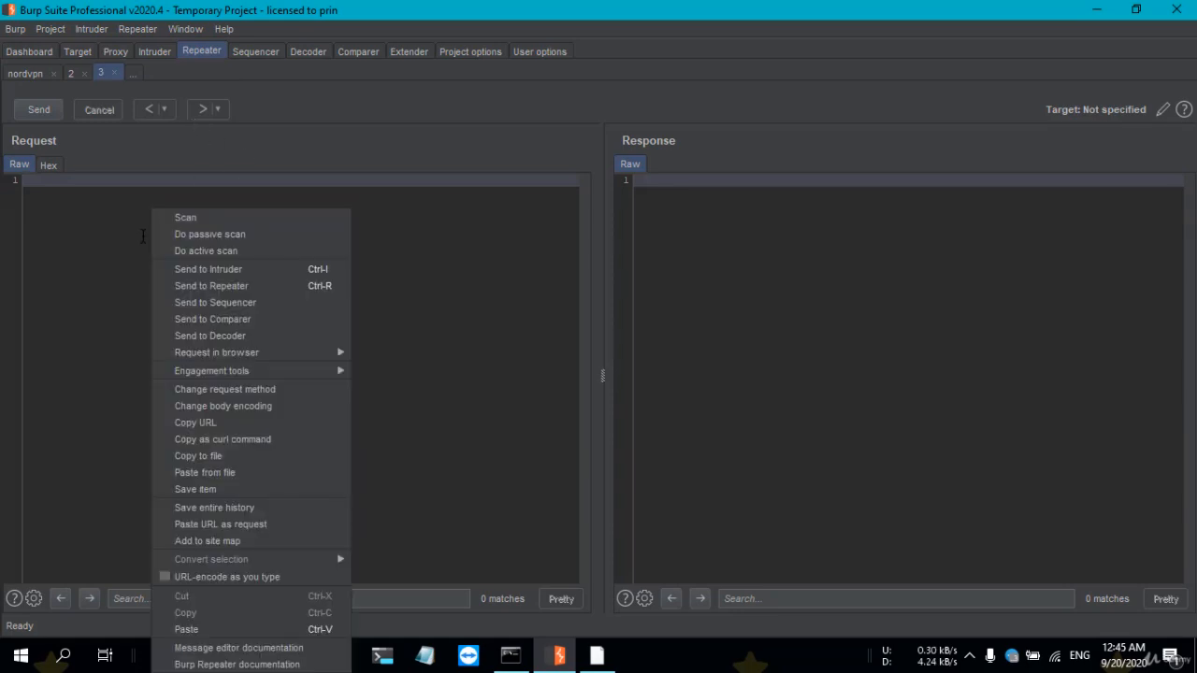
{"action": "left_click", "coordinate": [261, 529]}
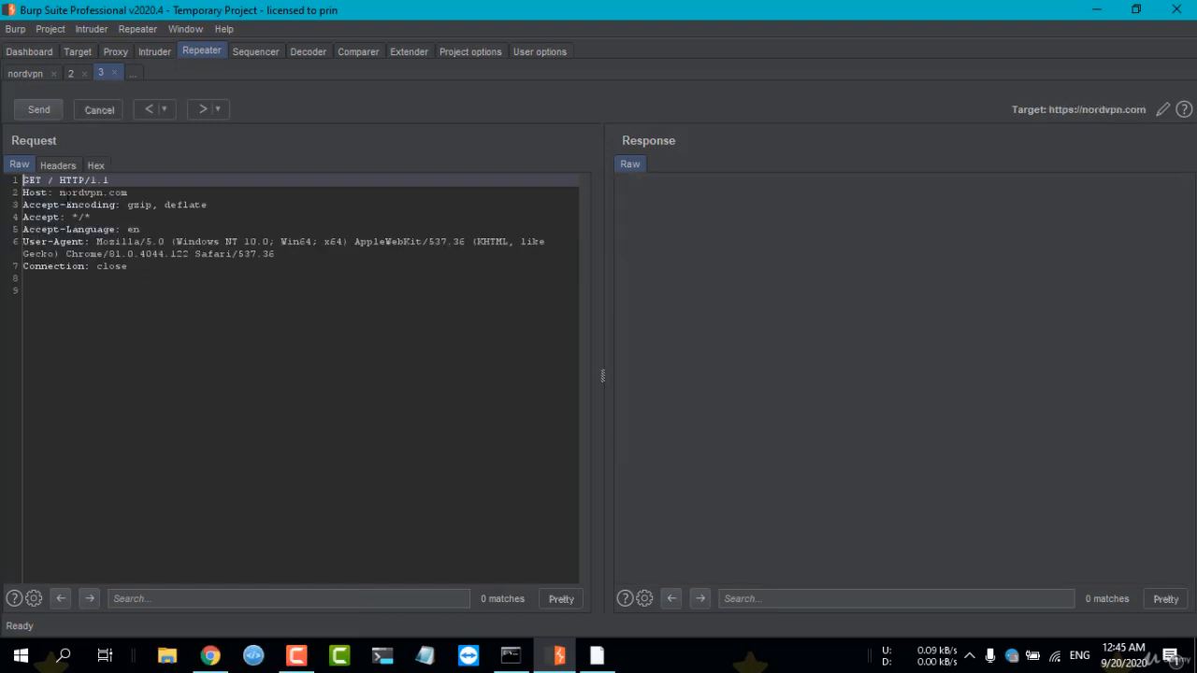
Check the Host and other headers of the generated nordvpn.com GET request and send it.
{"action": "mouse_move", "coordinate": [61, 193]}
{"action": "left_mouse_down"}
{"action": "mouse_move", "coordinate": [159, 193]}
{"action": "mouse_move", "coordinate": [60, 192]}
{"action": "left_mouse_up"}
{"action": "left_click", "coordinate": [139, 192]}
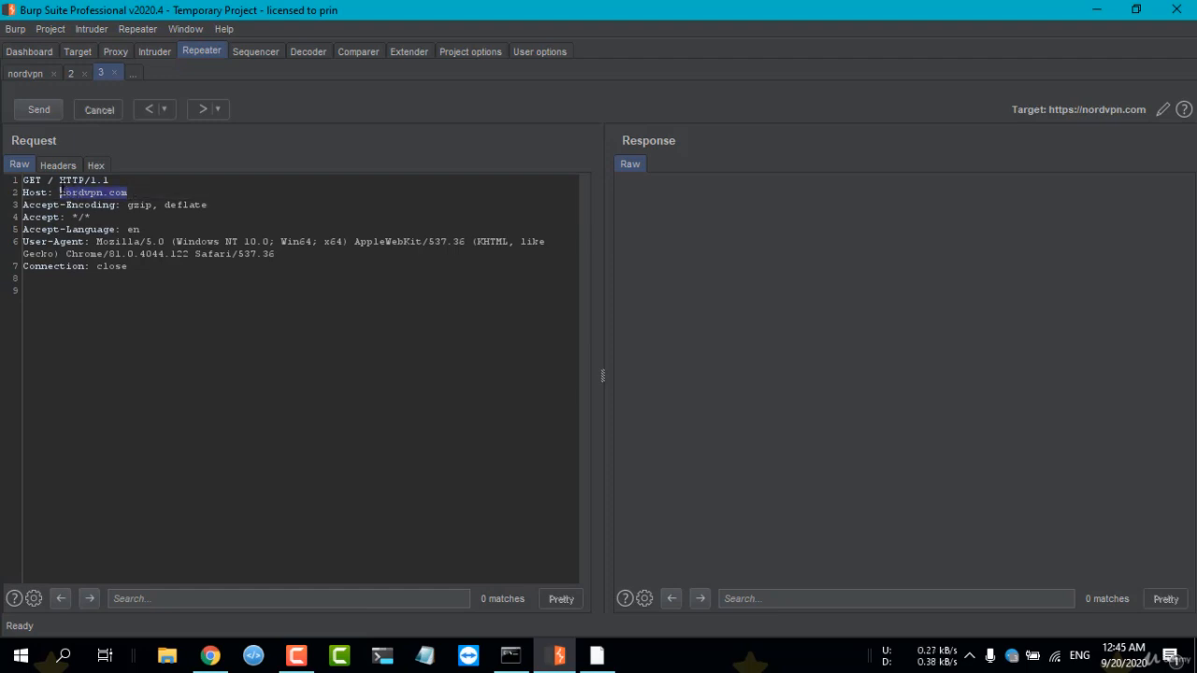
{"action": "left_click", "coordinate": [145, 285]}
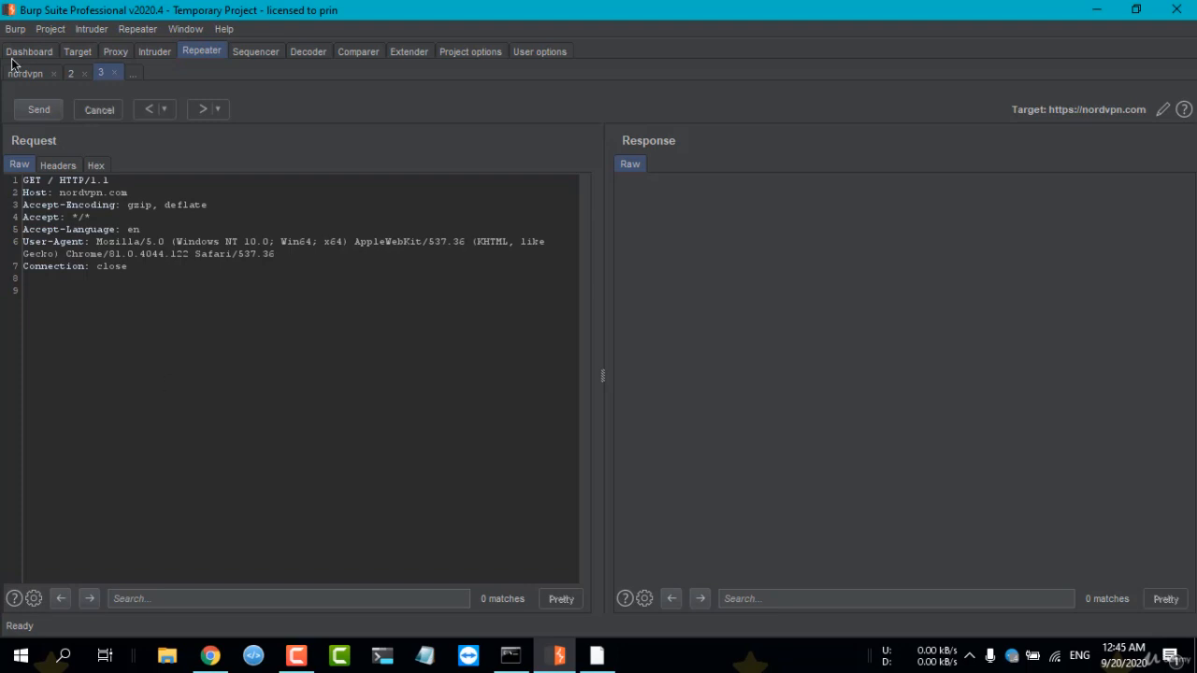
{"action": "left_click_drag", "start_coordinate": [127, 267], "coordinate": [27, 191]}
{"action": "left_click", "coordinate": [31, 180]}
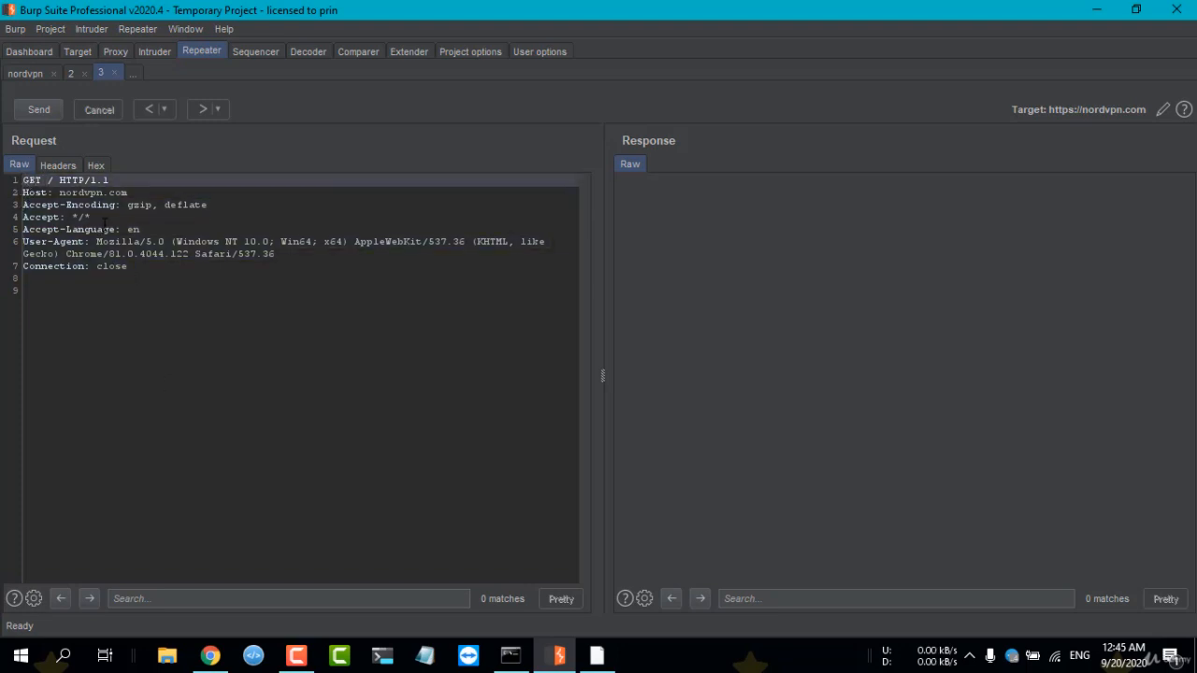
{"action": "left_click_drag", "start_coordinate": [131, 266], "coordinate": [45, 228]}
{"action": "left_click", "coordinate": [49, 218]}
{"action": "left_click", "coordinate": [39, 109]}
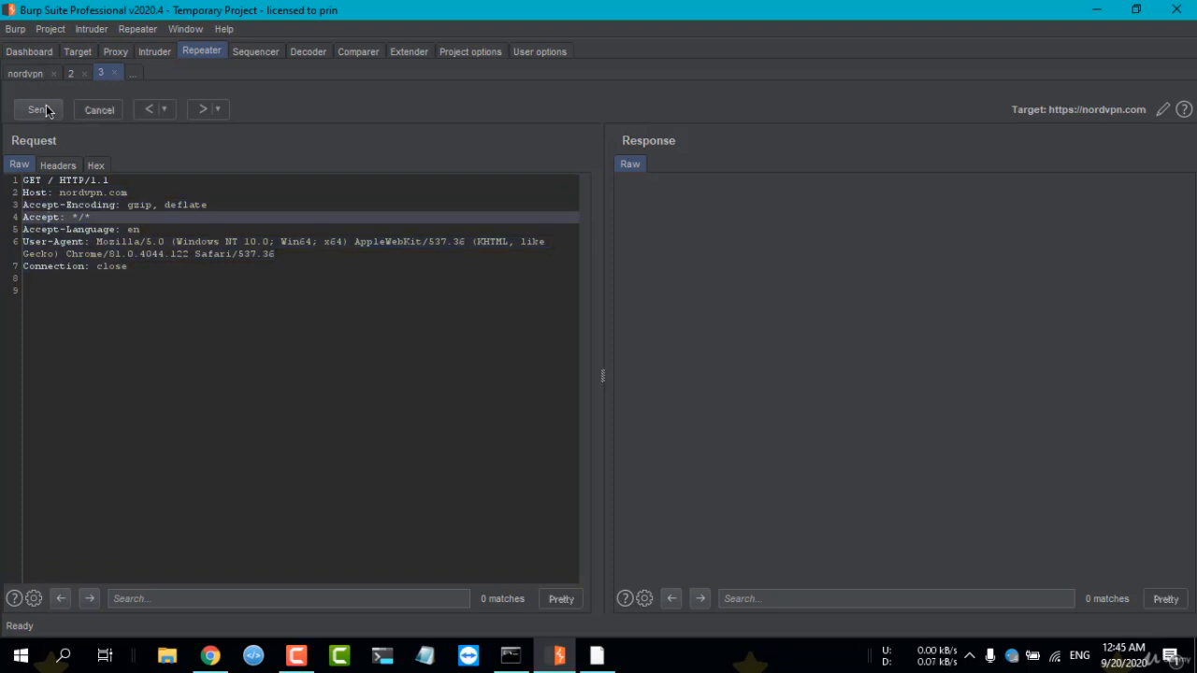
Examine the headers and HTML source of the nordvpn.com response.
{"action": "right_click", "coordinate": [128, 193]}
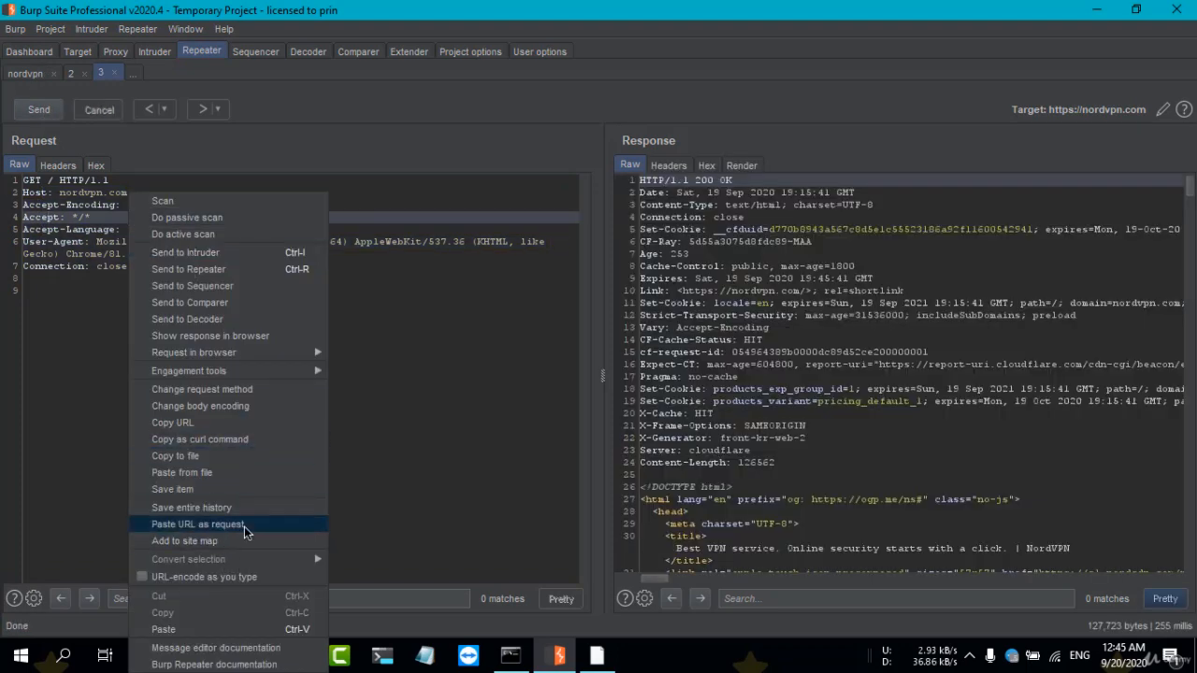
{"action": "left_click", "coordinate": [402, 421]}
{"action": "scroll", "coordinate": [799, 468], "scroll_direction": "down", "scroll_amount": 7}
{"action": "scroll", "coordinate": [800, 467], "scroll_direction": "down", "scroll_amount": 5}
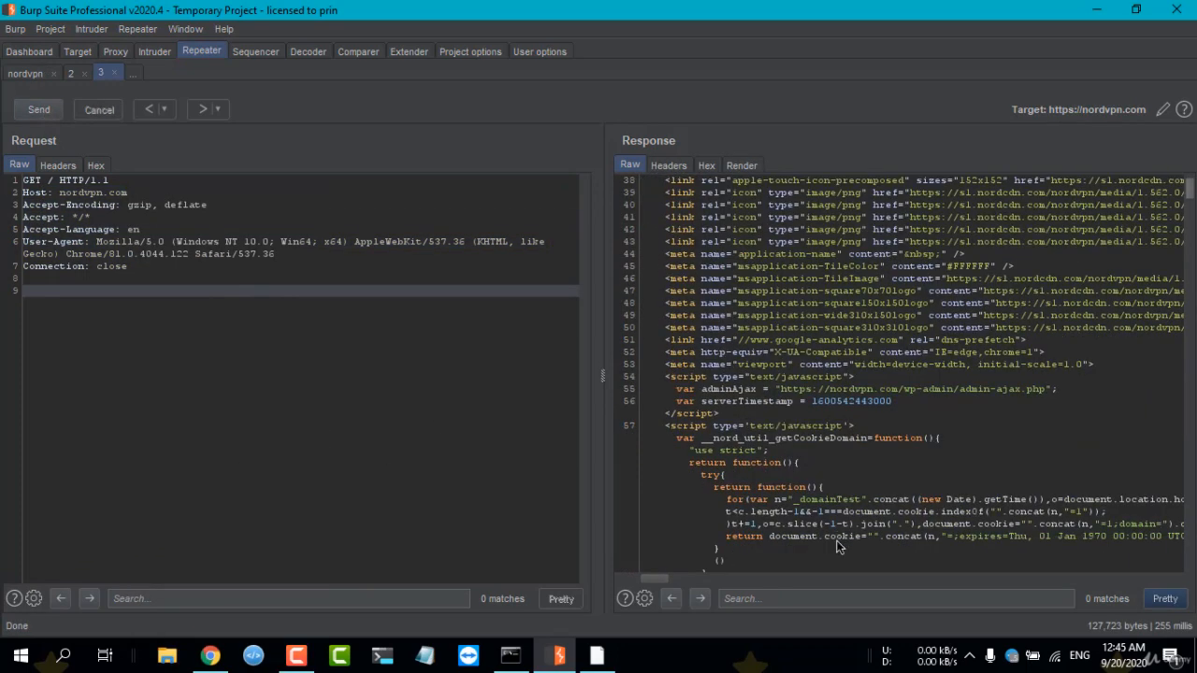
{"action": "scroll", "coordinate": [799, 468], "scroll_direction": "up", "scroll_amount": 9}
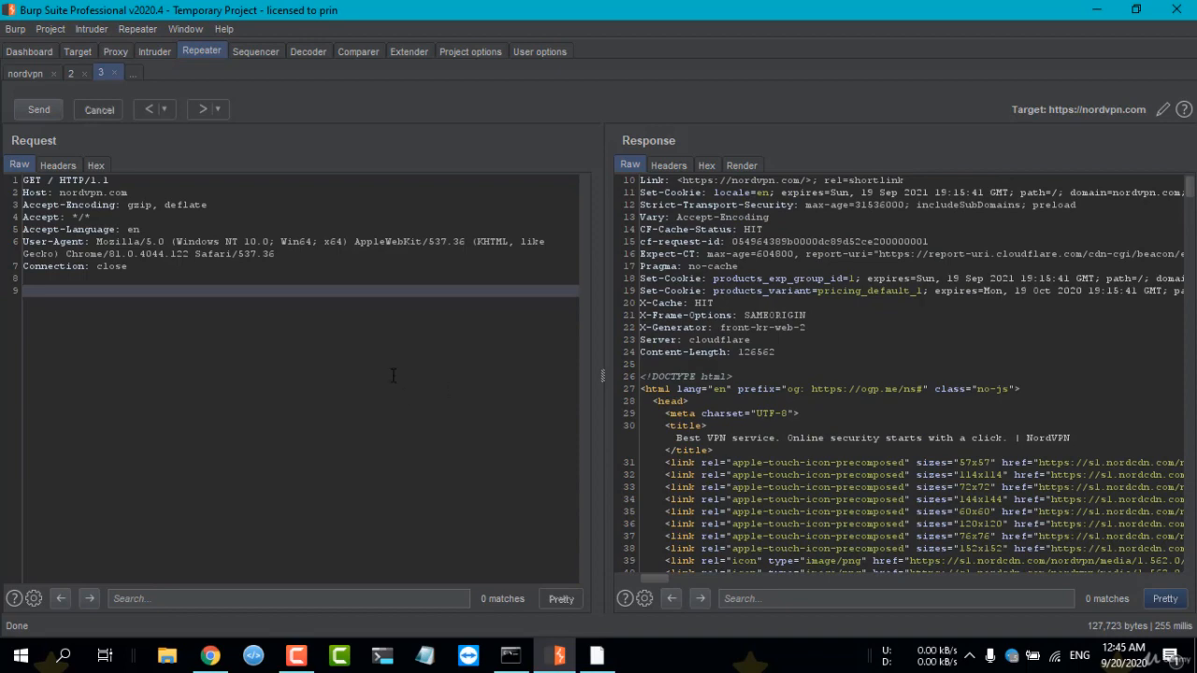
{"action": "scroll", "coordinate": [781, 296], "scroll_direction": "down", "scroll_amount": 5}
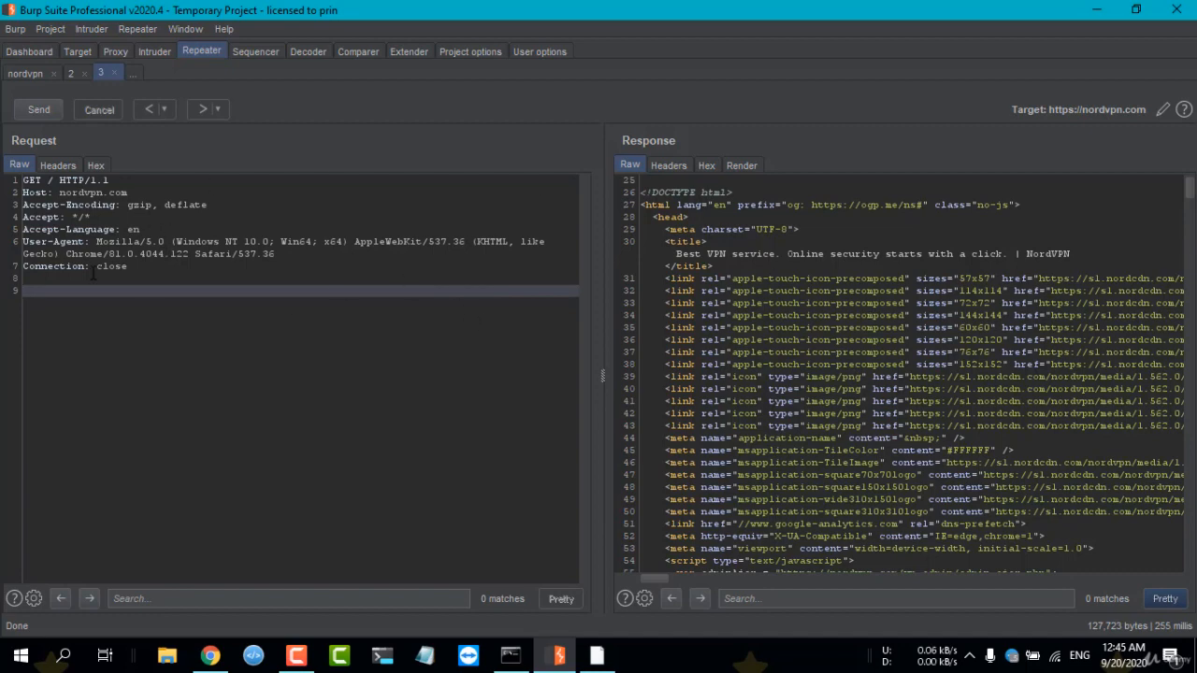
Return to the bat.bing.com request and review further down its response body.
{"action": "left_click", "coordinate": [74, 72]}
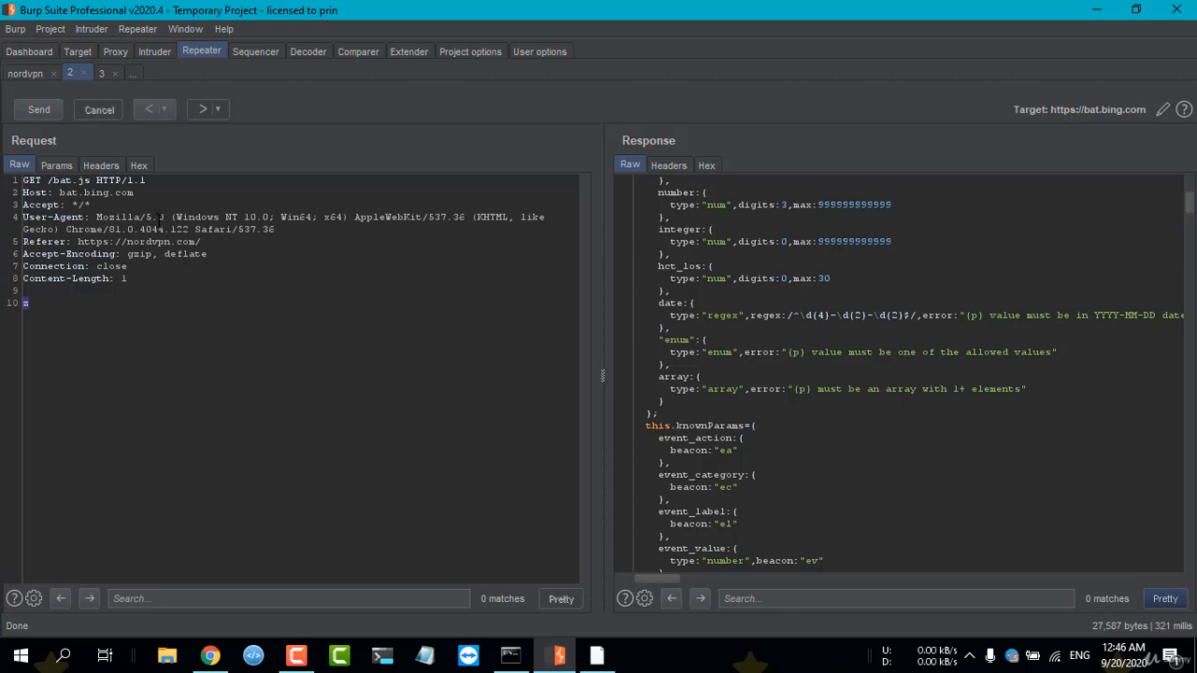
{"action": "scroll", "coordinate": [786, 229], "scroll_direction": "down", "scroll_amount": 8}
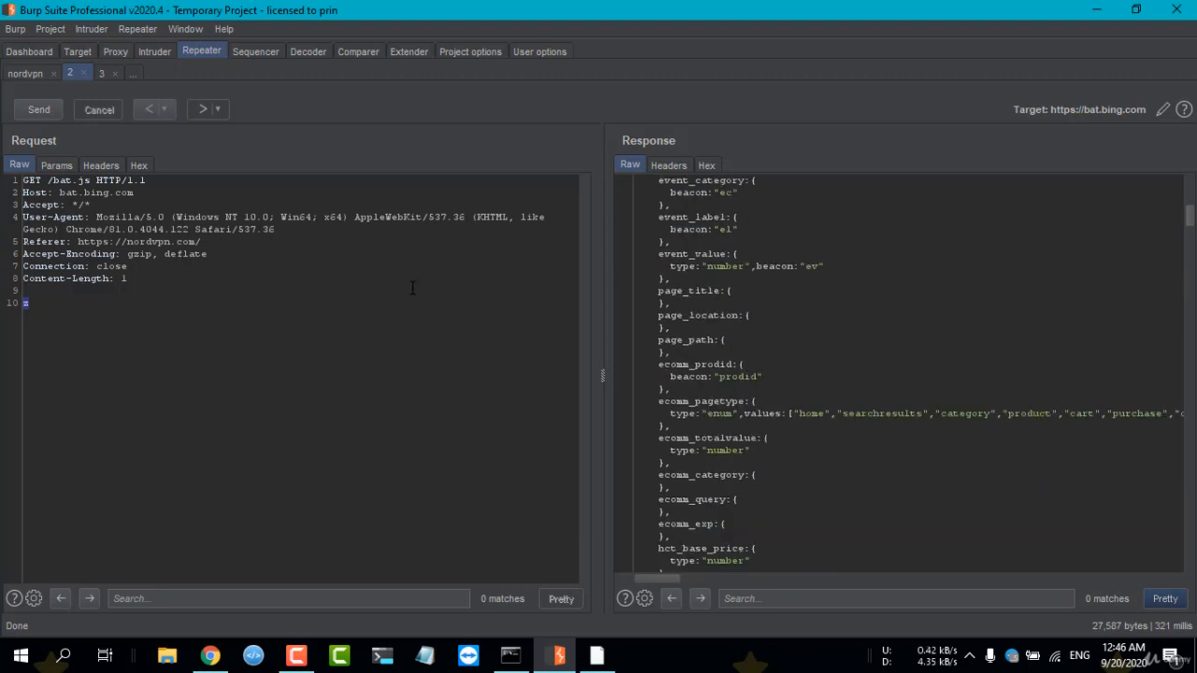